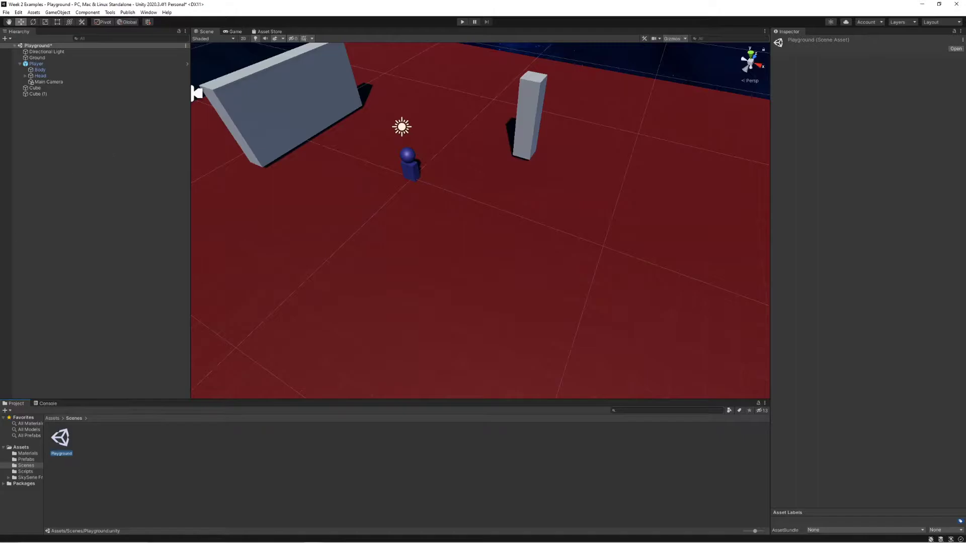
- Create a new scene named AdvancedPlayground in the Scenes folder
{"action": "right_click", "coordinate": [92, 436]}
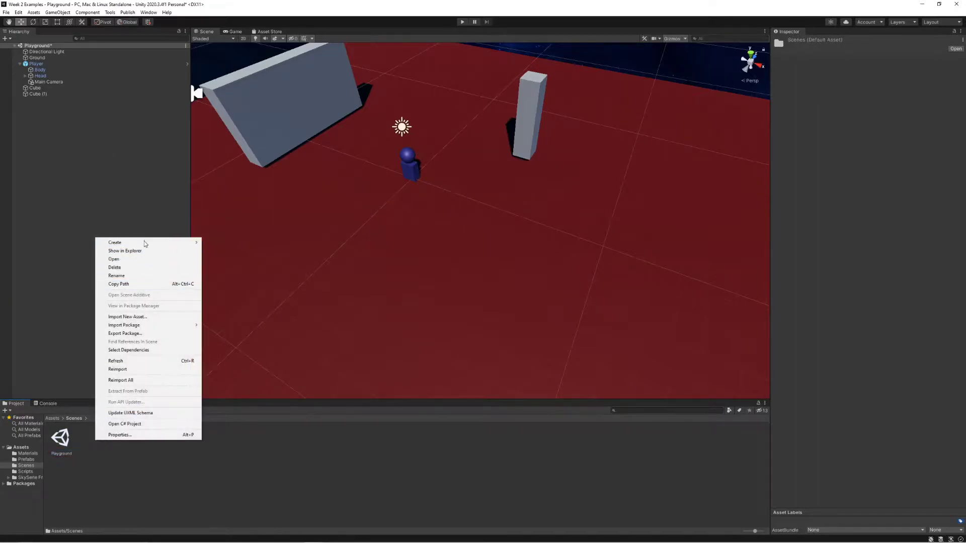
{"action": "mouse_move", "coordinate": [144, 242]}
{"action": "left_click", "coordinate": [237, 309]}
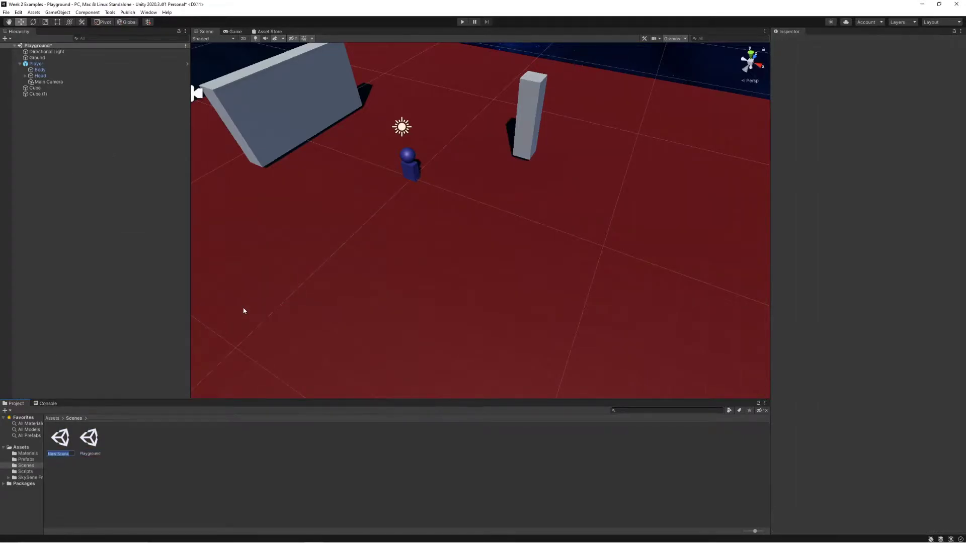
{"action": "type", "text": "Adva"}
{"action": "key", "text": "Return"}
- Reopen the Playground scene, saving its changes, and copy all of its objects
{"action": "key", "text": "Right"}
{"action": "key", "text": "Return"}
{"action": "left_click", "coordinate": [474, 291]}
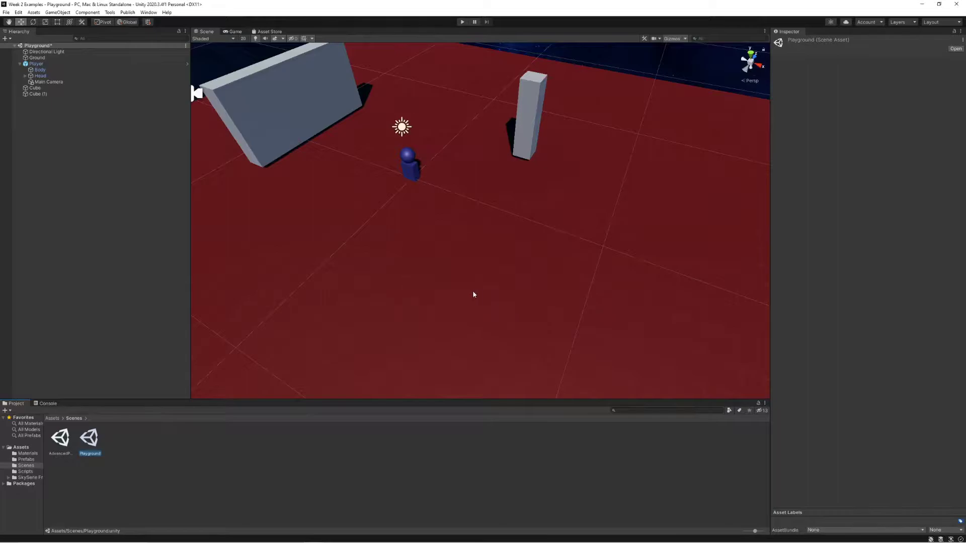
{"action": "left_click", "coordinate": [106, 160]}
{"action": "key", "text": "ctrl+a"}
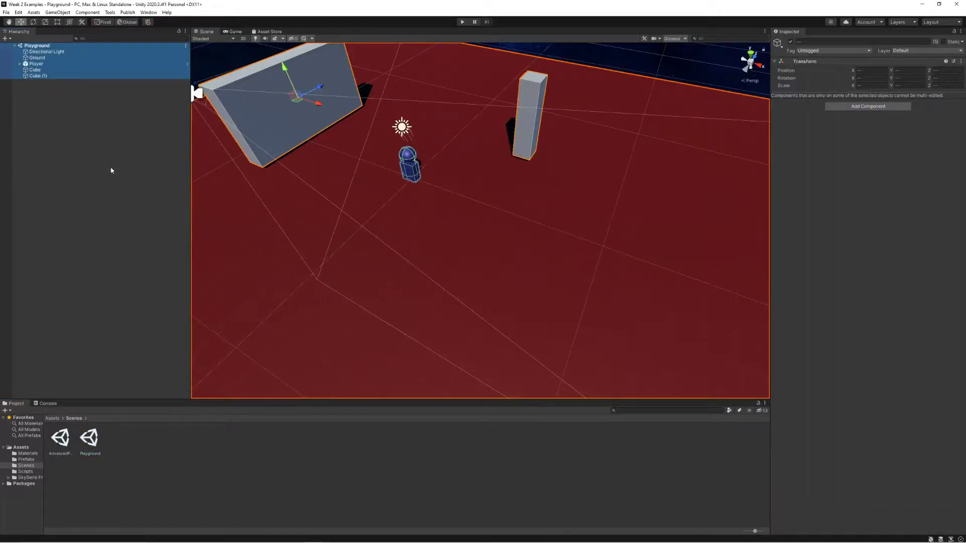
{"action": "left_click", "coordinate": [111, 172]}
- Open the AdvancedPlayground scene and replace its default camera and light with the objects copied from Playground
{"action": "double_click", "coordinate": [60, 439]}
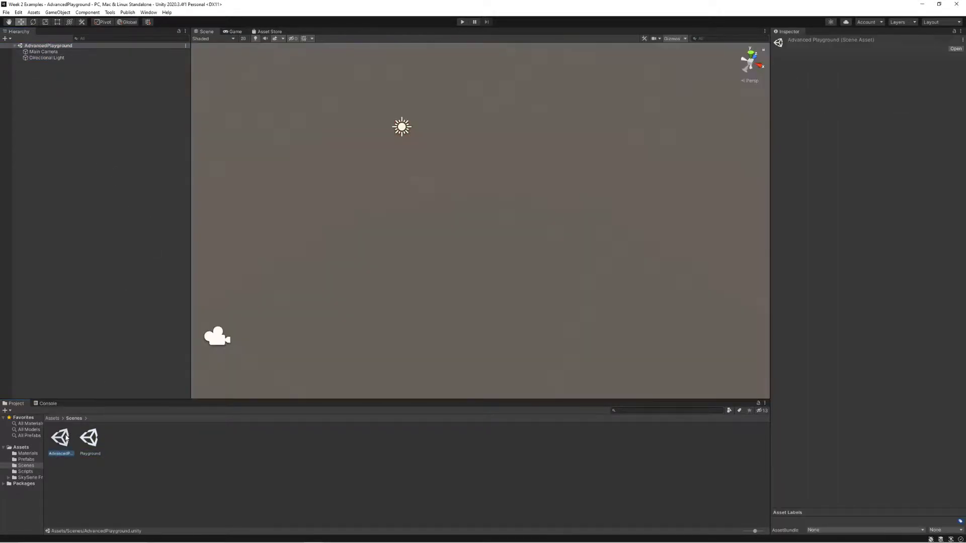
{"action": "left_click", "coordinate": [78, 76]}
{"action": "key", "text": "ctrl+a"}
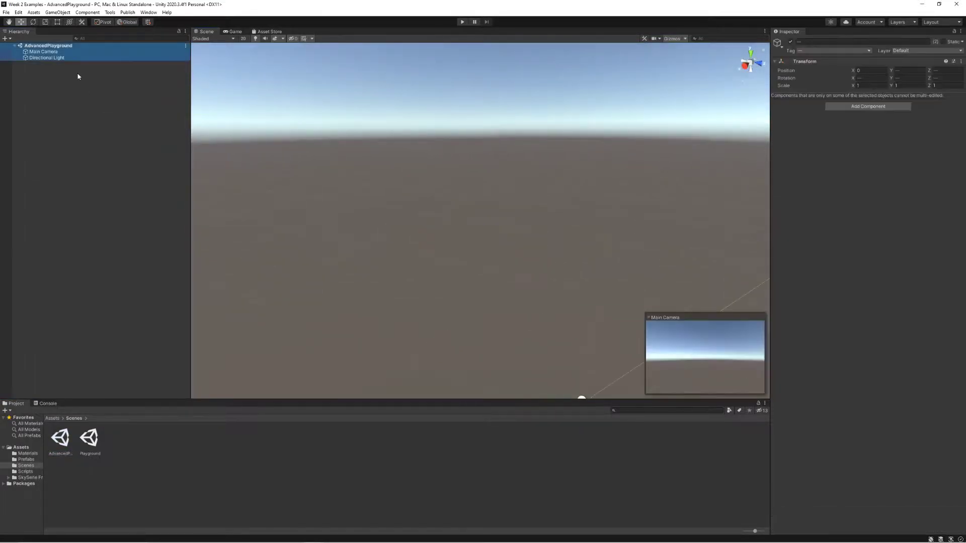
{"action": "key", "text": "Delete"}
{"action": "key", "text": "ctrl+v"}
- Examine the pasted ground, player and cubes in the scene from several angles
{"action": "right_click_drag", "start_coordinate": [432, 160], "coordinate": [455, 159]}
{"action": "key", "text": "f"}
{"action": "left_click_drag", "start_coordinate": [455, 159], "coordinate": [623, 226], "text": "alt"}
{"action": "left_click", "coordinate": [618, 80]}
{"action": "right_click_drag", "start_coordinate": [511, 130], "coordinate": [559, 143]}
{"action": "key", "text": "a"}
{"action": "left_click", "coordinate": [93, 76]}
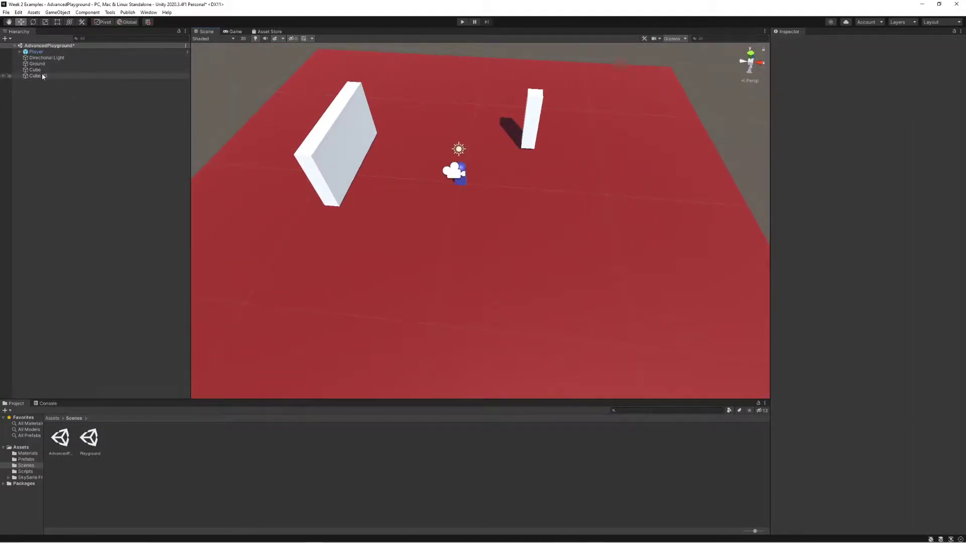
{"action": "key", "text": "d"}
{"action": "right_click_drag", "start_coordinate": [442, 155], "coordinate": [471, 138]}
- Remove the Simple Player Controller script component from the Player object
{"action": "left_click", "coordinate": [69, 52]}
{"action": "key", "text": "d"}
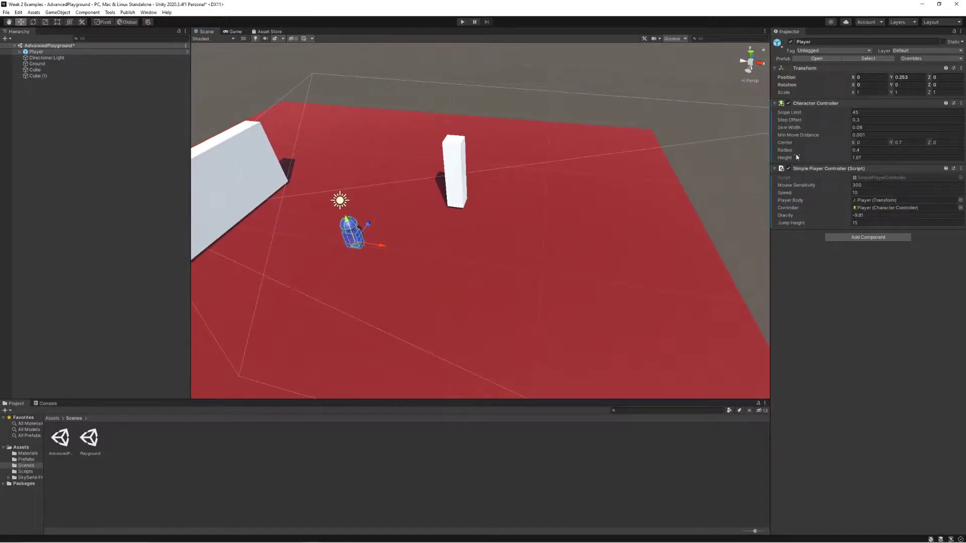
{"action": "right_click", "coordinate": [829, 170]}
{"action": "right_click", "coordinate": [814, 174]}
{"action": "right_click", "coordinate": [815, 170]}
{"action": "left_click", "coordinate": [848, 208]}
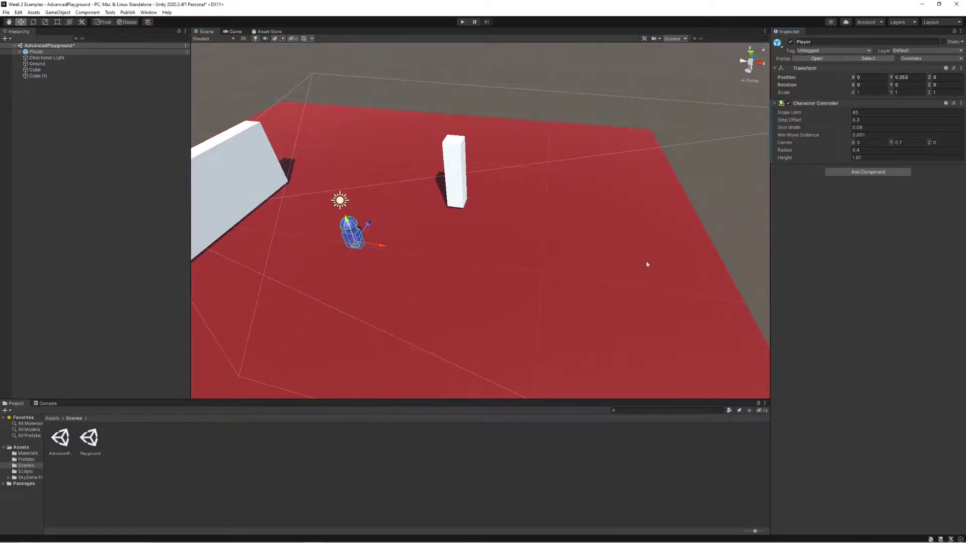
{"action": "left_click", "coordinate": [482, 80]}
{"action": "right_click_drag", "start_coordinate": [482, 80], "coordinate": [164, 77]}
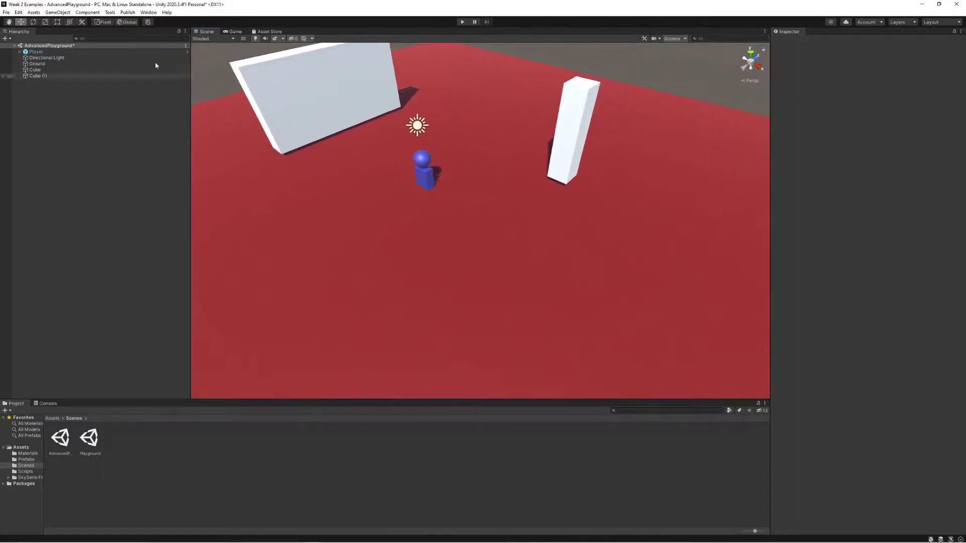
- Install the Cinemachine package from the Unity Registry and close the Package Manager
{"action": "left_click", "coordinate": [148, 13]}
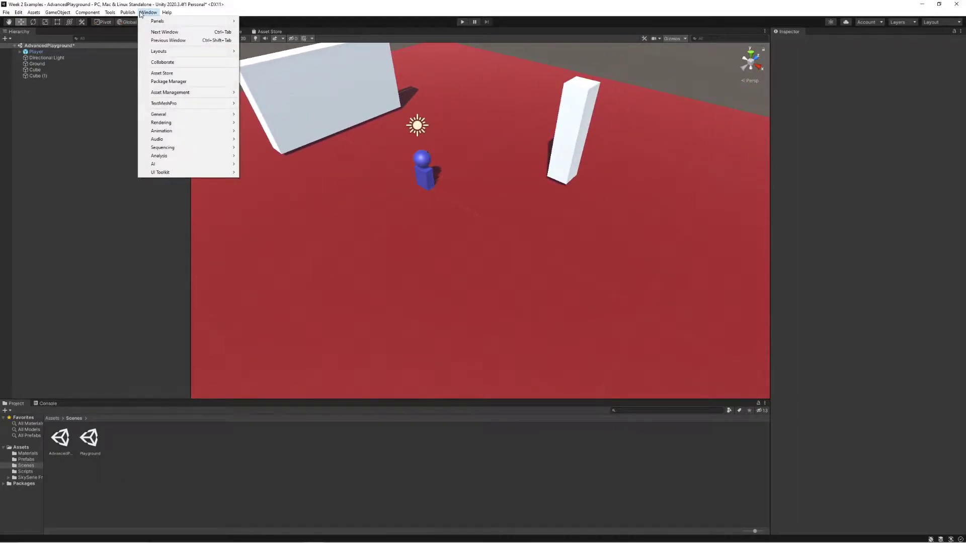
{"action": "left_click", "coordinate": [141, 14]}
{"action": "left_click", "coordinate": [142, 14]}
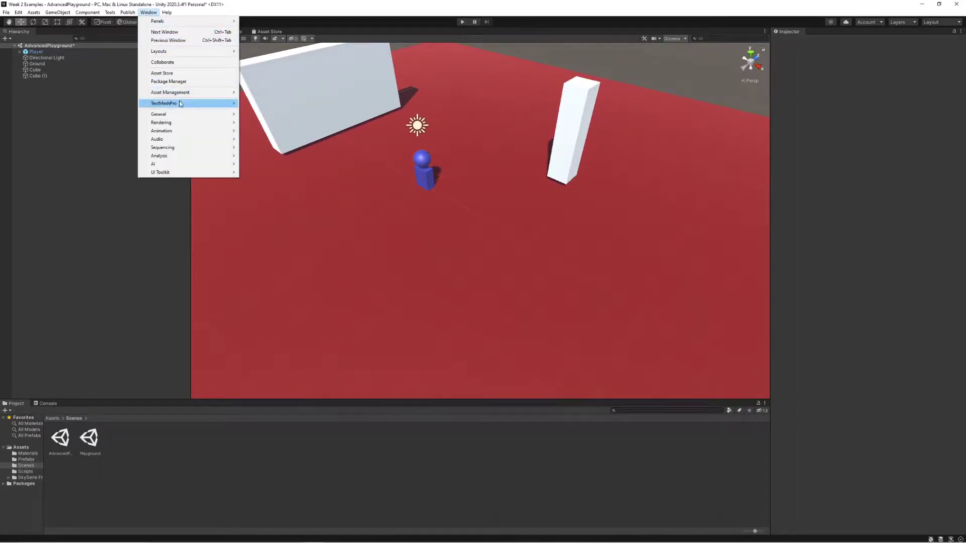
{"action": "left_click", "coordinate": [185, 82]}
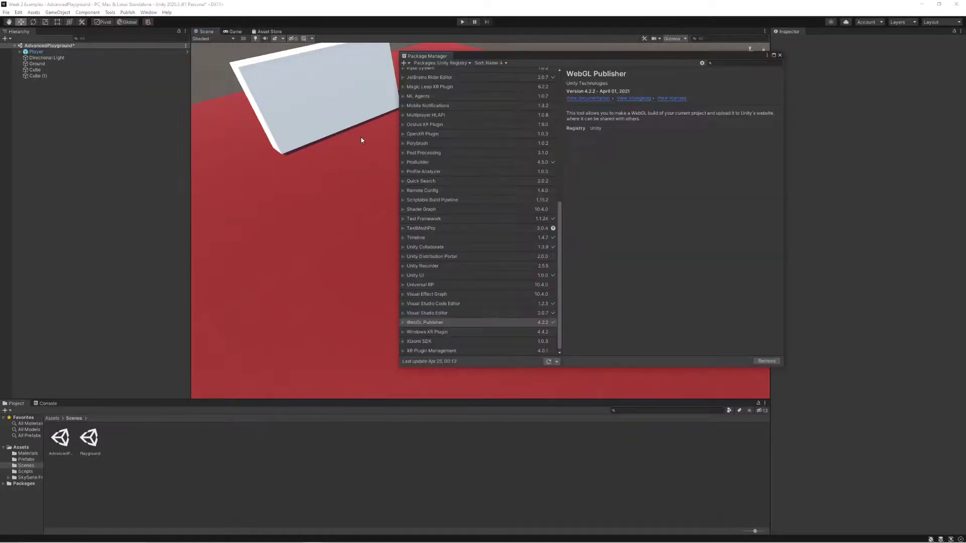
{"action": "left_click_drag", "start_coordinate": [560, 263], "coordinate": [558, 133]}
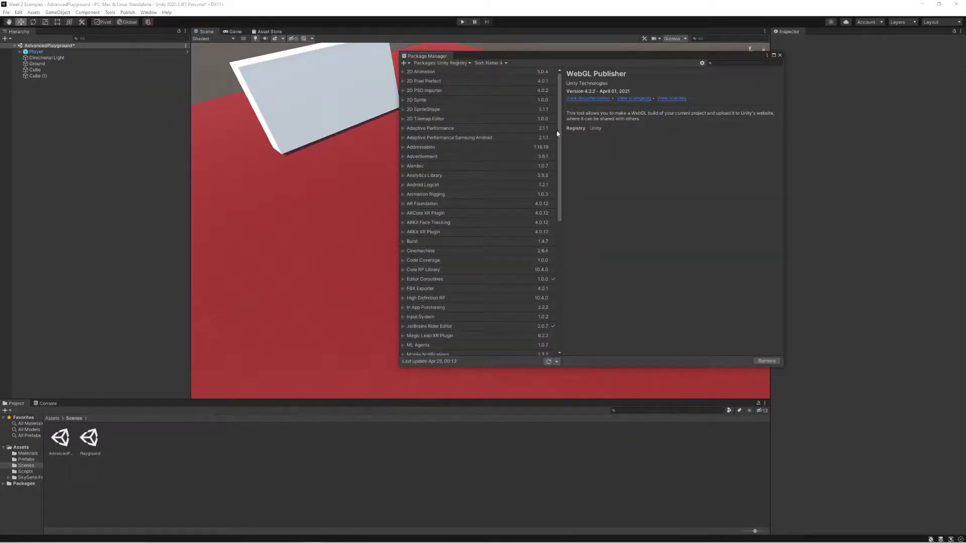
{"action": "left_click", "coordinate": [432, 252]}
{"action": "left_click", "coordinate": [765, 362]}
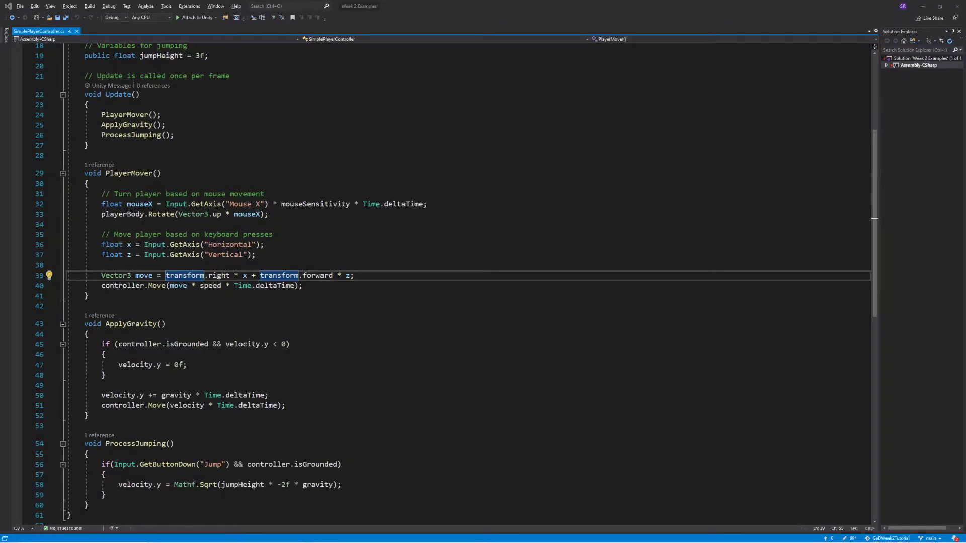
{"action": "left_click", "coordinate": [922, 6]}
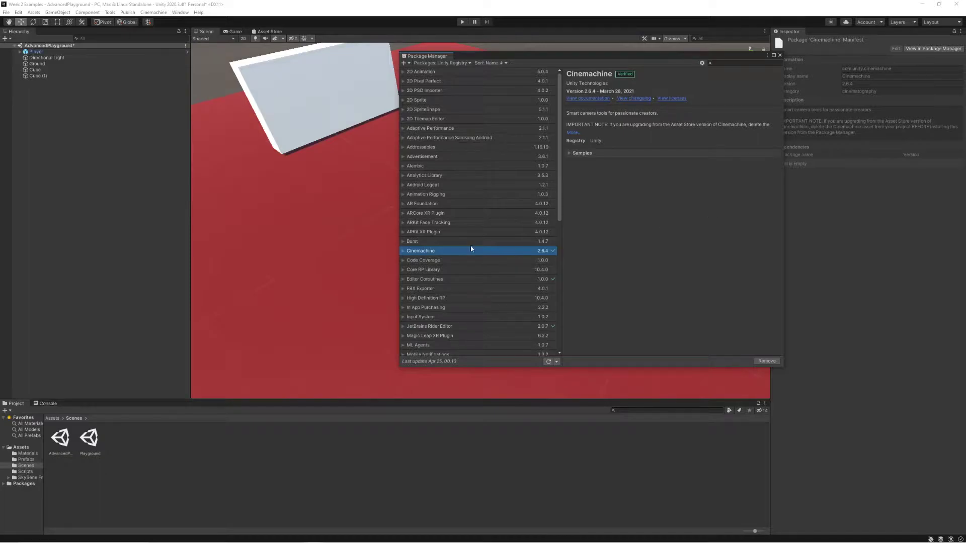
{"action": "left_click", "coordinate": [780, 55]}
{"action": "right_click_drag", "start_coordinate": [460, 249], "coordinate": [410, 230]}
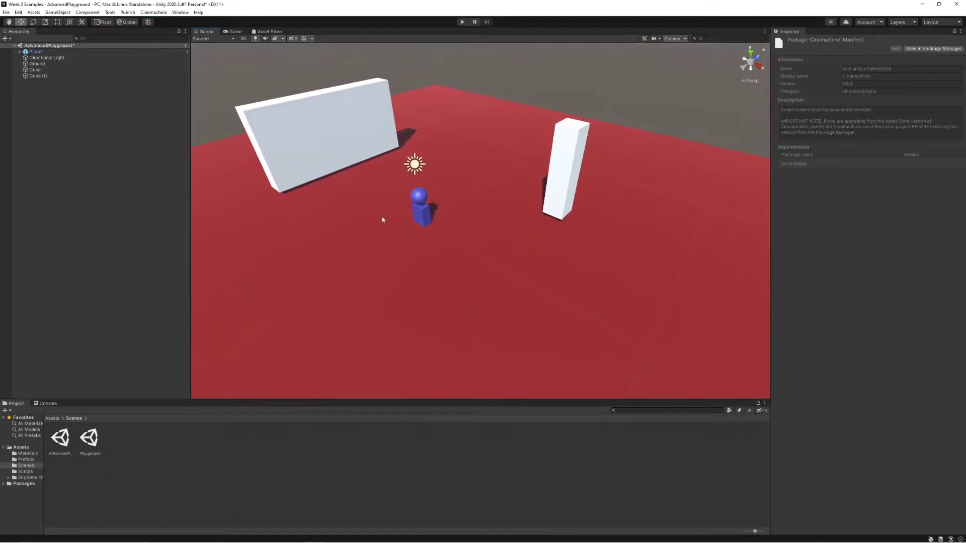
{"action": "left_click", "coordinate": [151, 13]}
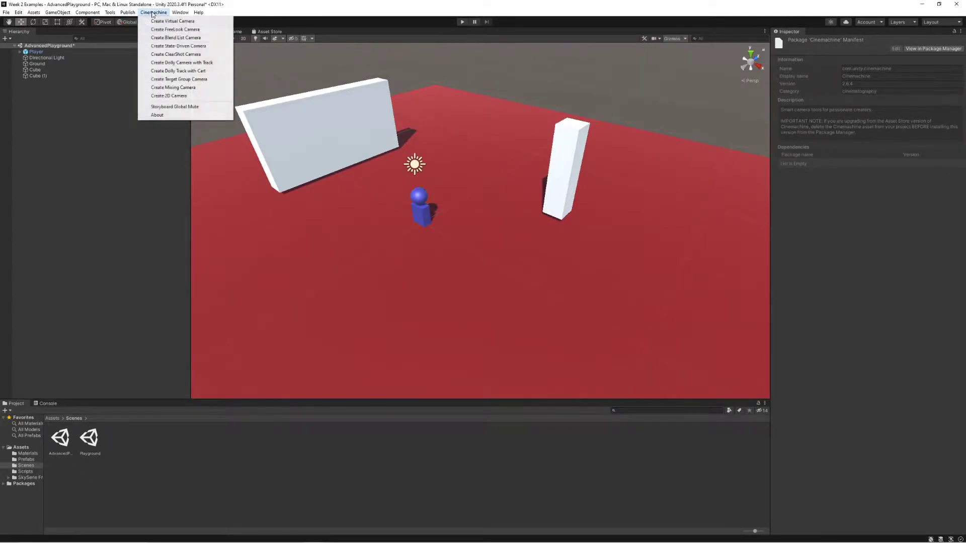
{"action": "left_click", "coordinate": [155, 13]}
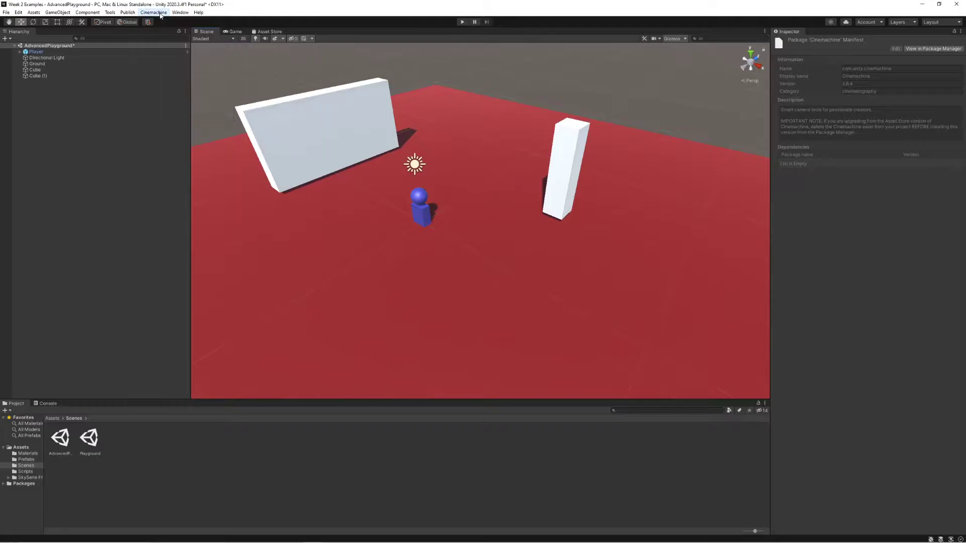
- Import AdvancedPlayerController.cs from the Week 2 Project Scripts folder into the project's Scripts folder
{"action": "mouse_move", "coordinate": [232, 537]}
{"action": "mouse_move", "coordinate": [202, 536]}
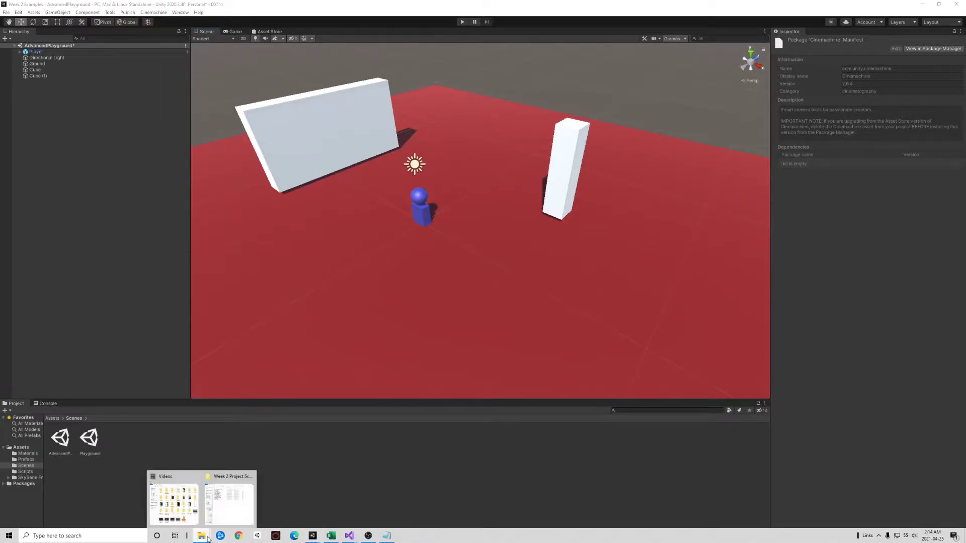
{"action": "left_click", "coordinate": [229, 501]}
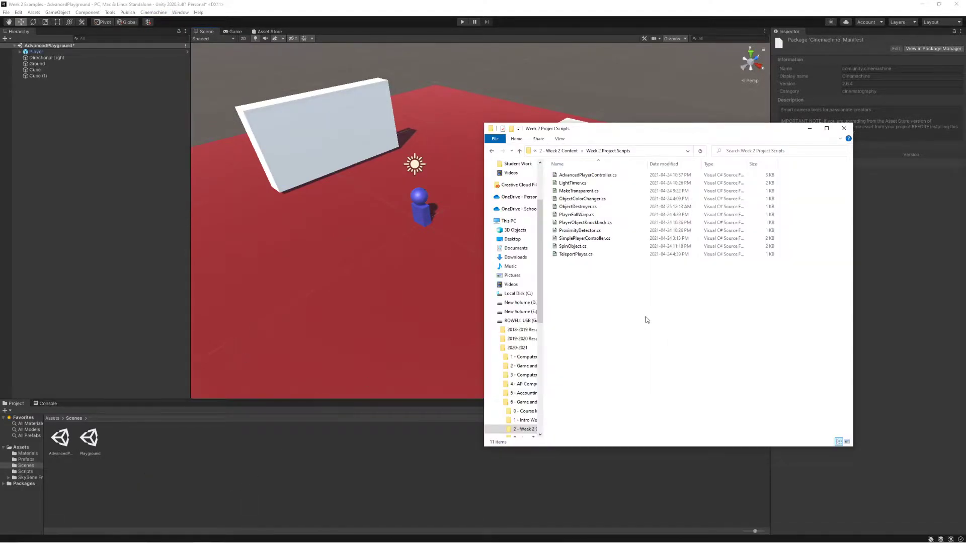
{"action": "left_click", "coordinate": [32, 476]}
{"action": "left_click", "coordinate": [30, 472]}
{"action": "key", "text": "alt+Tab"}
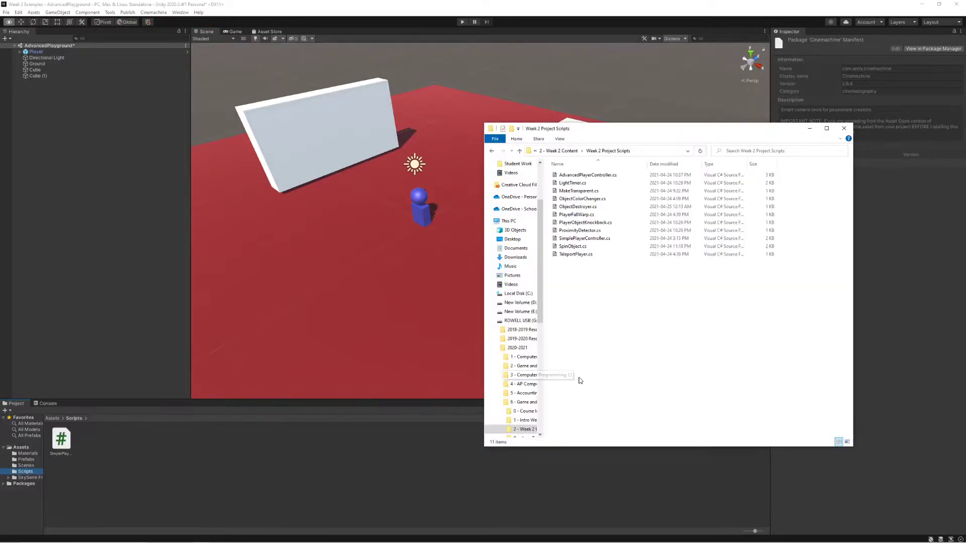
{"action": "left_click", "coordinate": [588, 175]}
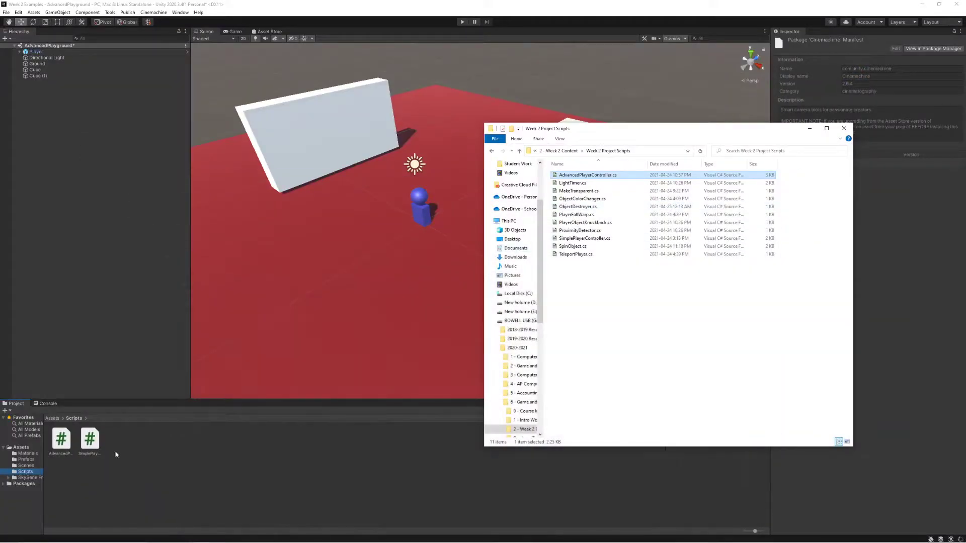
{"action": "left_click", "coordinate": [95, 441]}
- Open the AdvancedPlayerController script in Visual Studio, read through its variables, movement, gravity and jumping code, and return to Unity
{"action": "double_click", "coordinate": [61, 439]}
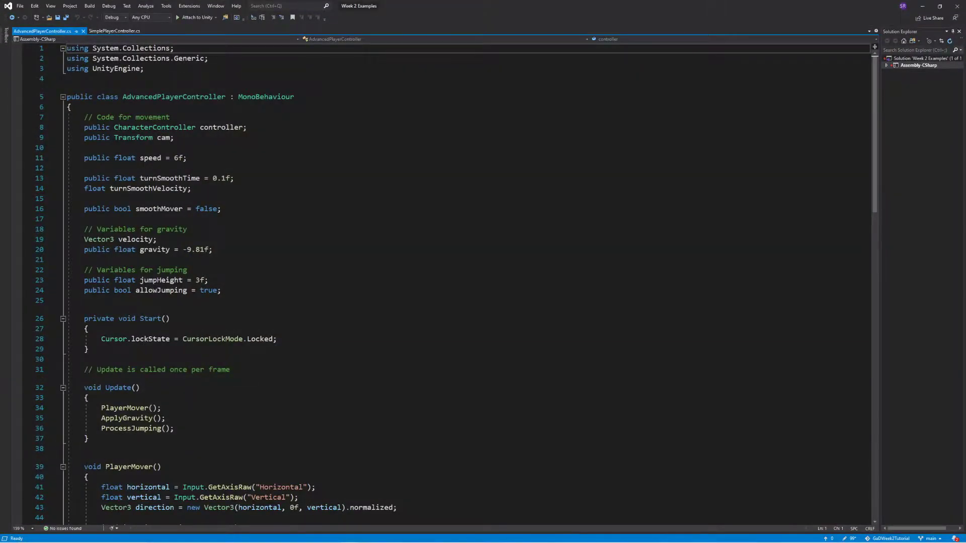
{"action": "left_click", "coordinate": [297, 240]}
{"action": "scroll", "coordinate": [290, 327], "scroll_direction": "down", "scroll_amount": 18}
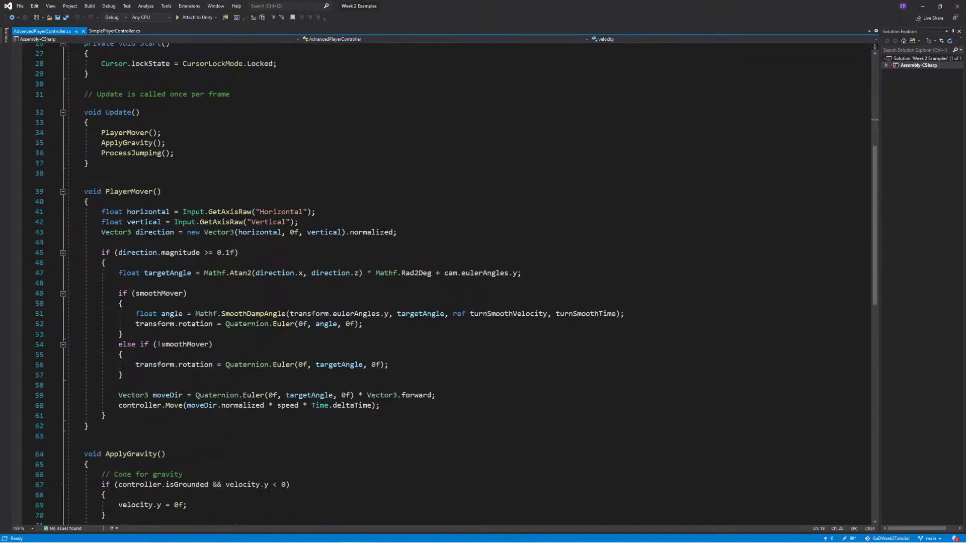
{"action": "scroll", "coordinate": [290, 327], "scroll_direction": "up", "scroll_amount": 18}
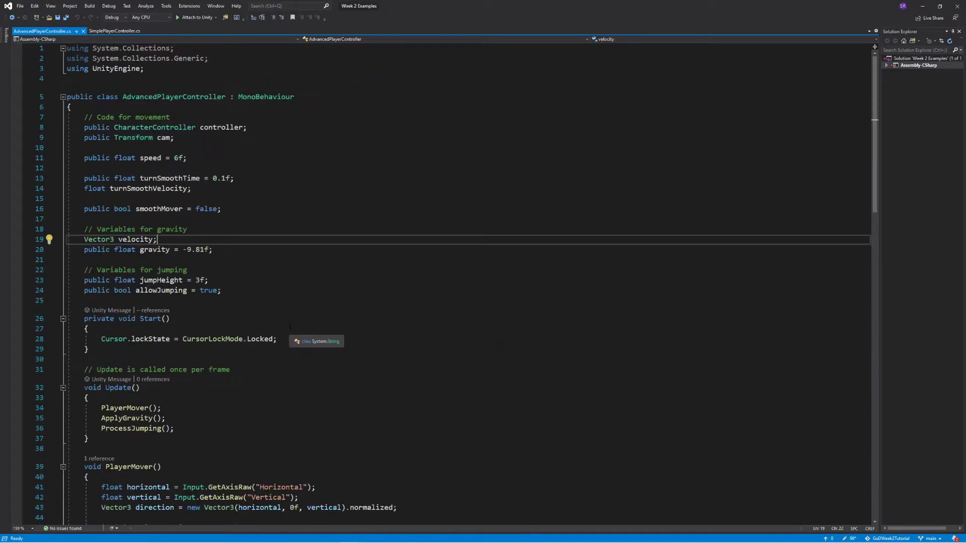
{"action": "scroll", "coordinate": [290, 327], "scroll_direction": "down", "scroll_amount": 11}
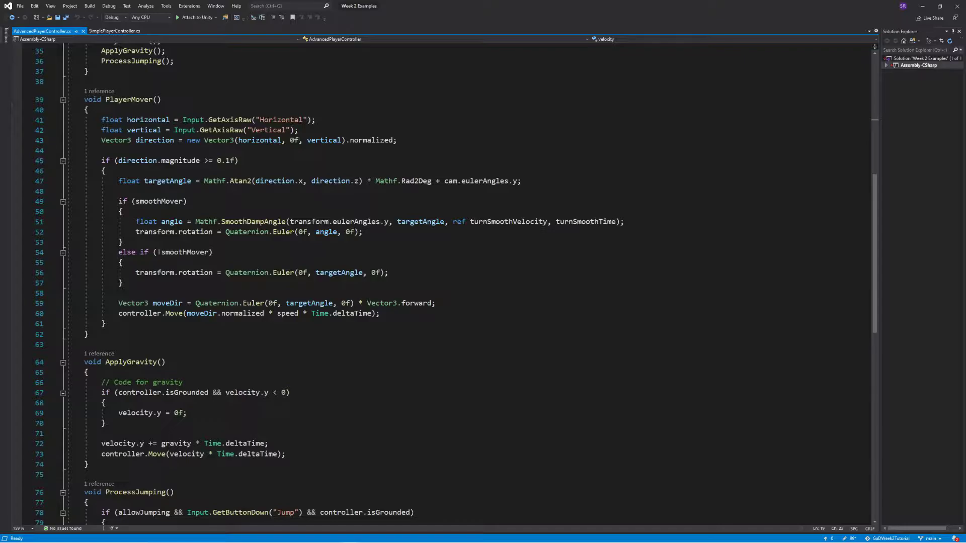
{"action": "scroll", "coordinate": [357, 165], "scroll_direction": "down", "scroll_amount": 6}
{"action": "scroll", "coordinate": [426, 340], "scroll_direction": "up", "scroll_amount": 6}
{"action": "scroll", "coordinate": [646, 232], "scroll_direction": "up", "scroll_amount": 11}
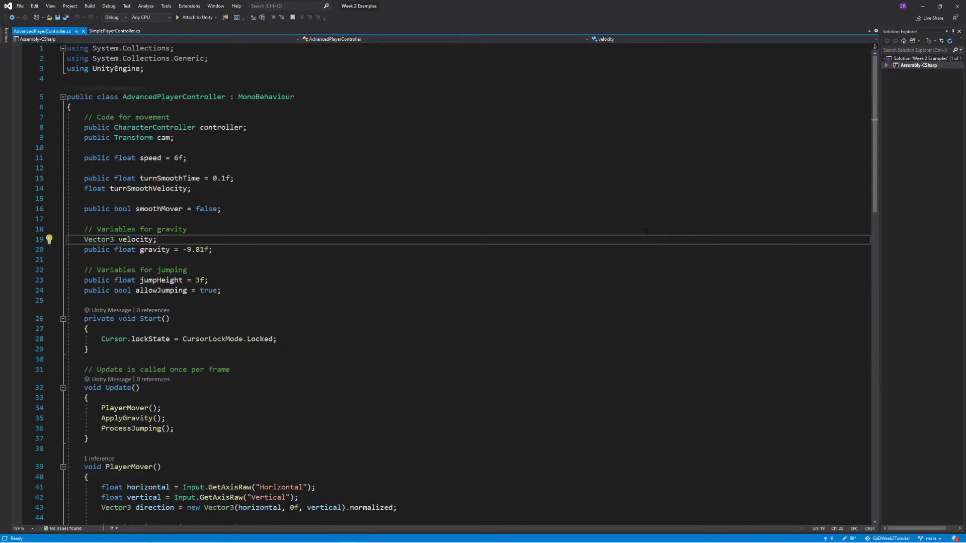
{"action": "left_click", "coordinate": [923, 6]}
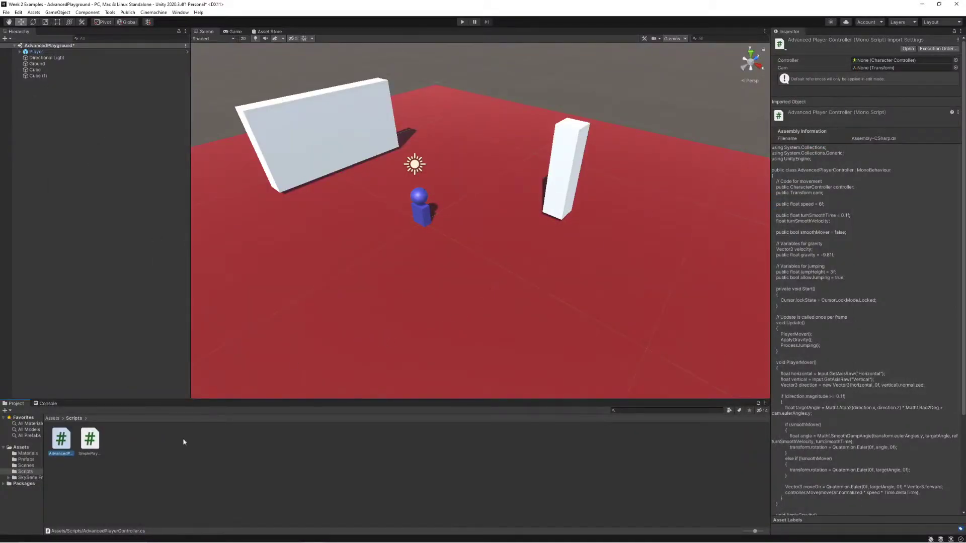
- Add the AdvancedPlayerController script to the Player object as a component
{"action": "left_click", "coordinate": [119, 489]}
{"action": "left_click", "coordinate": [50, 53]}
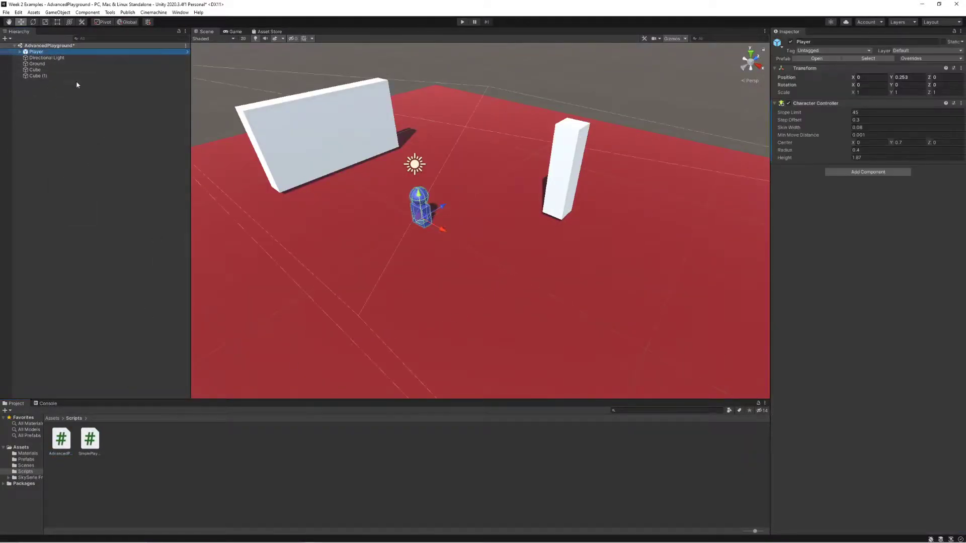
{"action": "left_click_drag", "start_coordinate": [63, 452], "coordinate": [852, 237]}
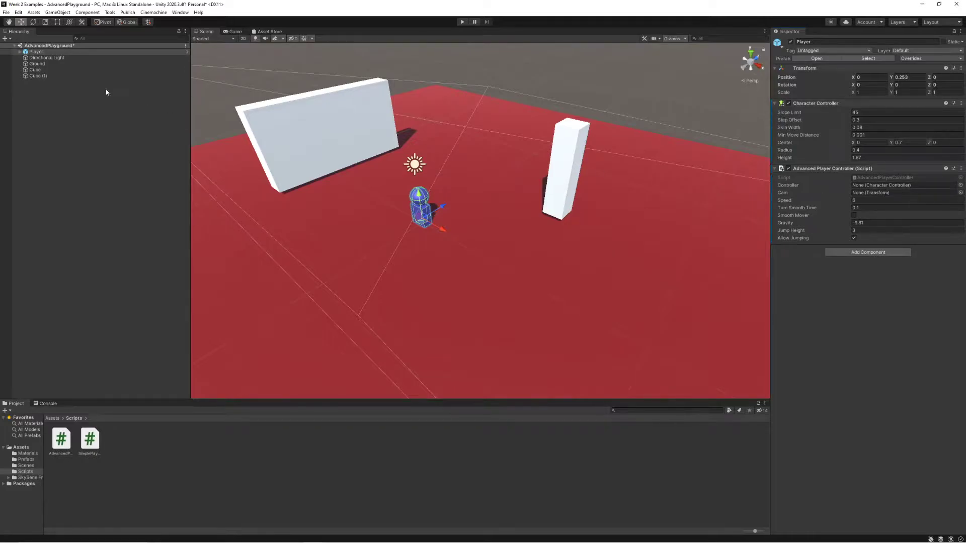
- Assign the Player's Character Controller to the Controller reference of the Advanced Player Controller script
{"action": "left_click_drag", "start_coordinate": [36, 52], "coordinate": [867, 186]}
{"action": "left_click", "coordinate": [961, 186]}
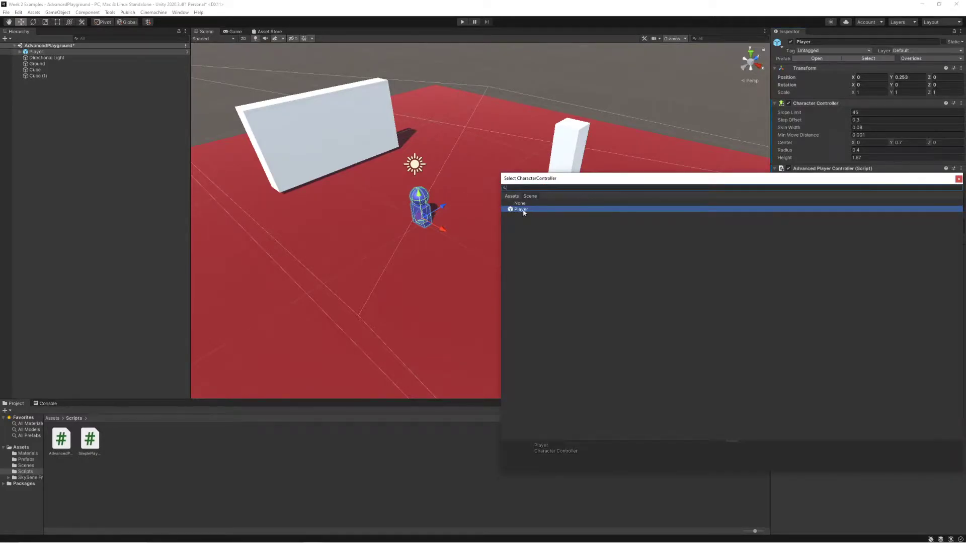
{"action": "left_click", "coordinate": [959, 179]}
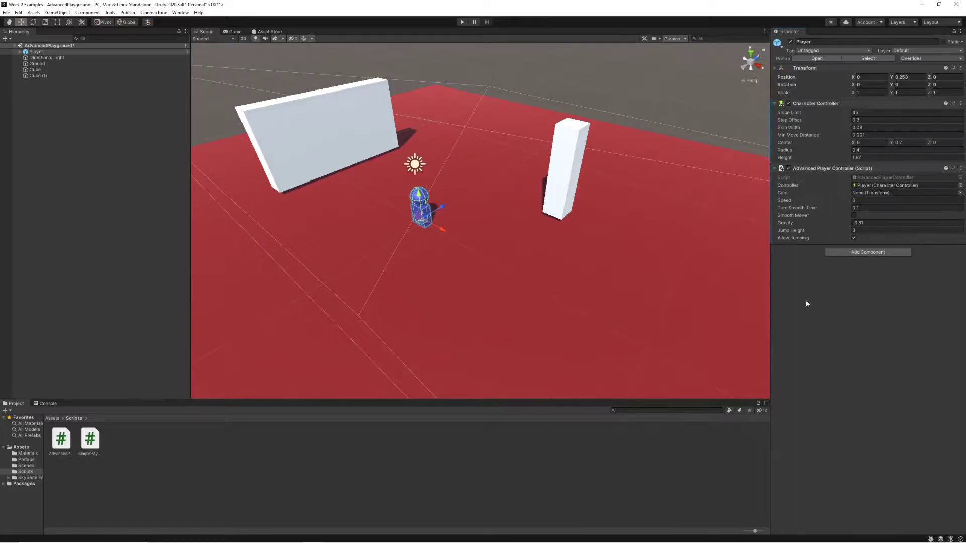
- Move the Main Camera out of the Player object to the scene's root level
{"action": "left_click", "coordinate": [21, 52]}
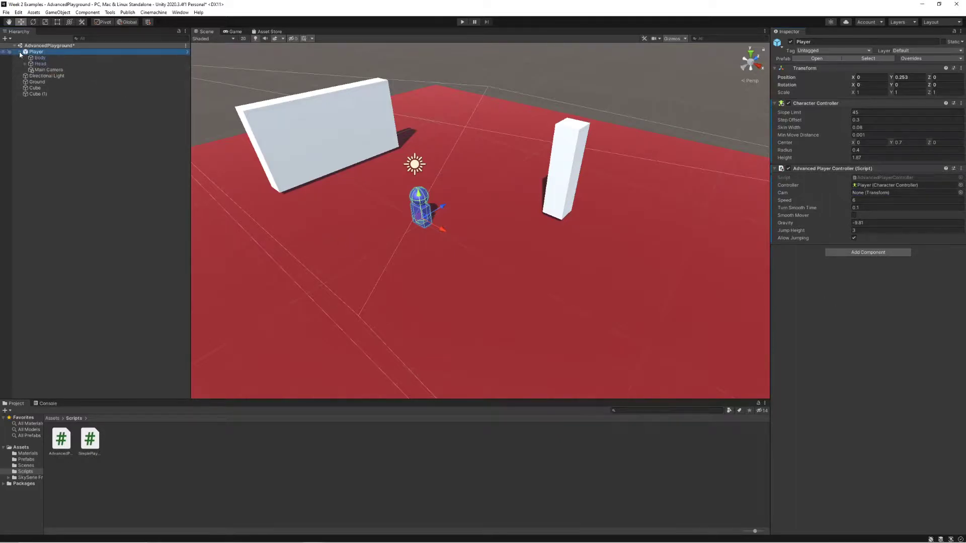
{"action": "left_click", "coordinate": [55, 70]}
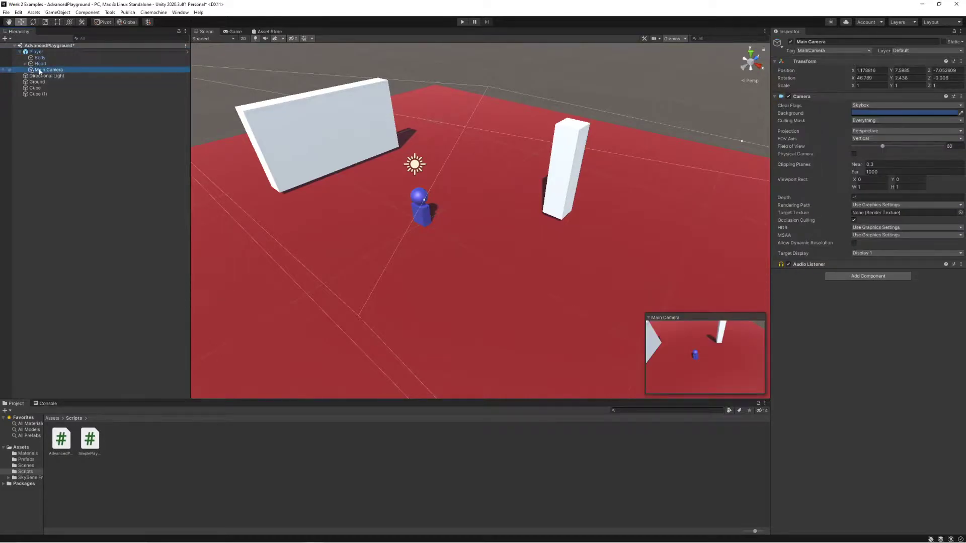
{"action": "left_click_drag", "start_coordinate": [41, 71], "coordinate": [59, 102]}
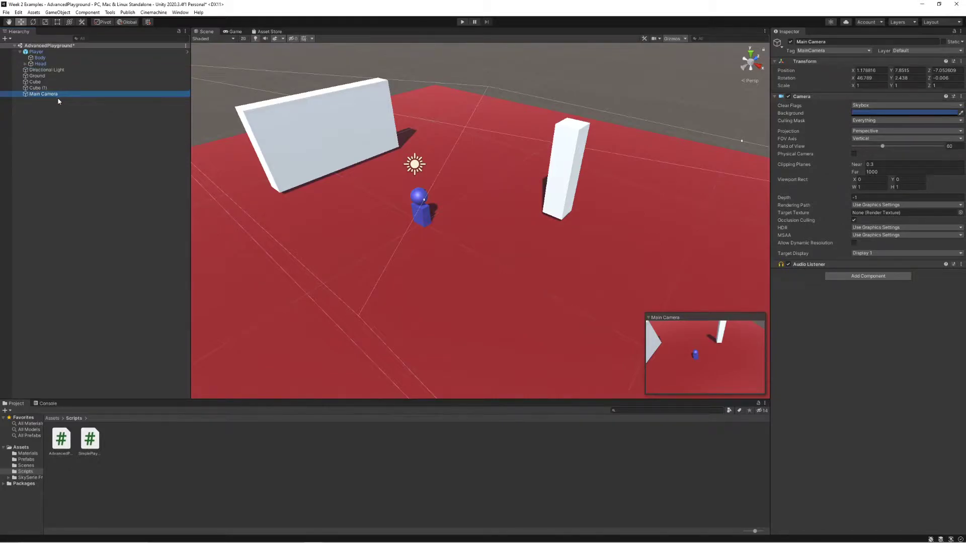
- Assign the Main Camera to the Cam reference of the Player's Advanced Player Controller script
{"action": "right_click_drag", "start_coordinate": [283, 161], "coordinate": [257, 151]}
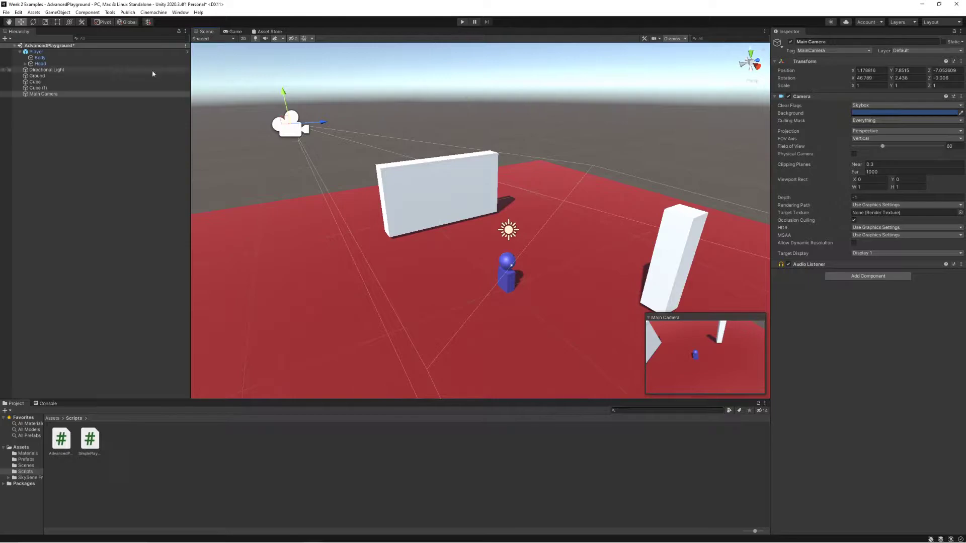
{"action": "left_click", "coordinate": [77, 52]}
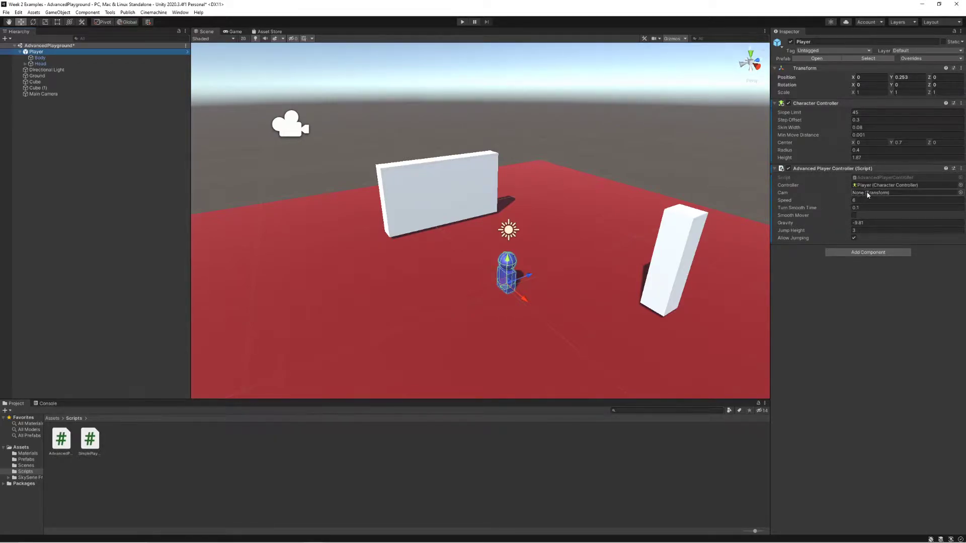
{"action": "left_click_drag", "start_coordinate": [50, 94], "coordinate": [878, 193]}
- Run the scene and test walking the player in all directions with Smooth Mover off
{"action": "left_click", "coordinate": [463, 23]}
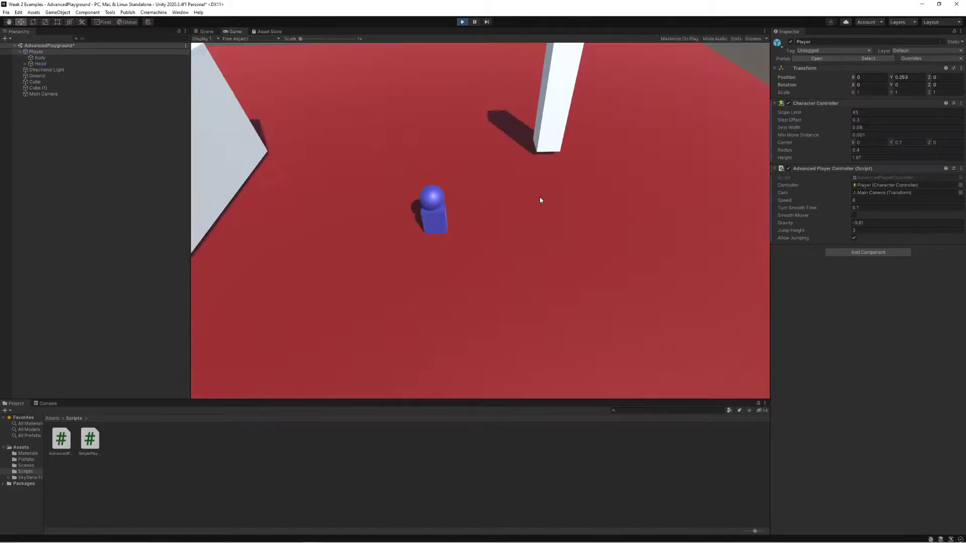
{"action": "key", "text": "a"}
{"action": "key", "text": "w"}
{"action": "key", "text": "a"}
{"action": "key", "text": "w"}
{"action": "key", "text": "d"}
{"action": "key", "text": "w"}
{"action": "key", "text": "a"}
{"action": "key", "text": "s"}
{"action": "key", "text": "s"}
{"action": "key", "text": "d"}
{"action": "key", "text": "a"}
{"action": "key", "text": "s"}
{"action": "key", "text": "d"}
{"action": "key", "text": "w"}
{"action": "key", "text": "a"}
{"action": "key", "text": "d"}
{"action": "key", "text": "w"}
{"action": "key", "text": "a"}
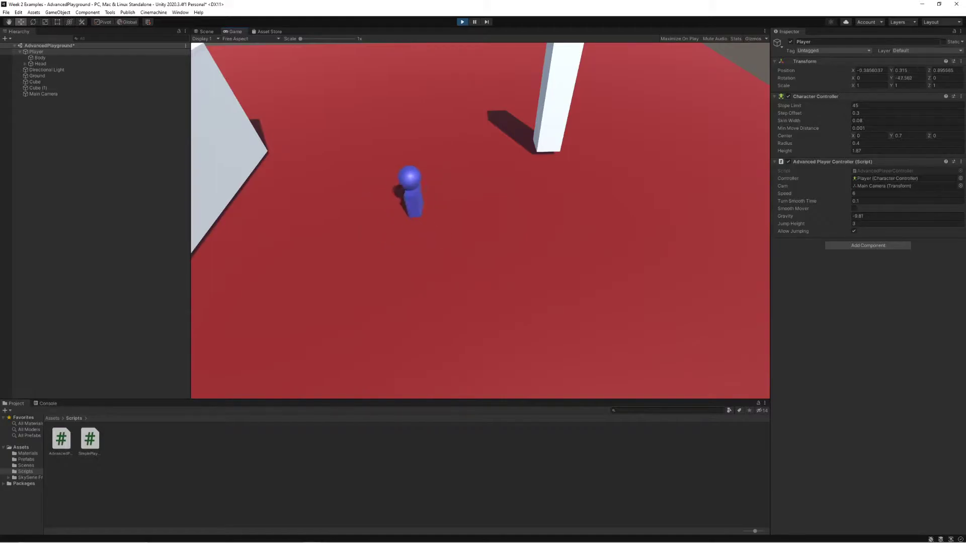
{"action": "key", "text": "d"}
{"action": "key", "text": "w"}
{"action": "key", "text": "a"}
{"action": "key", "text": "d"}
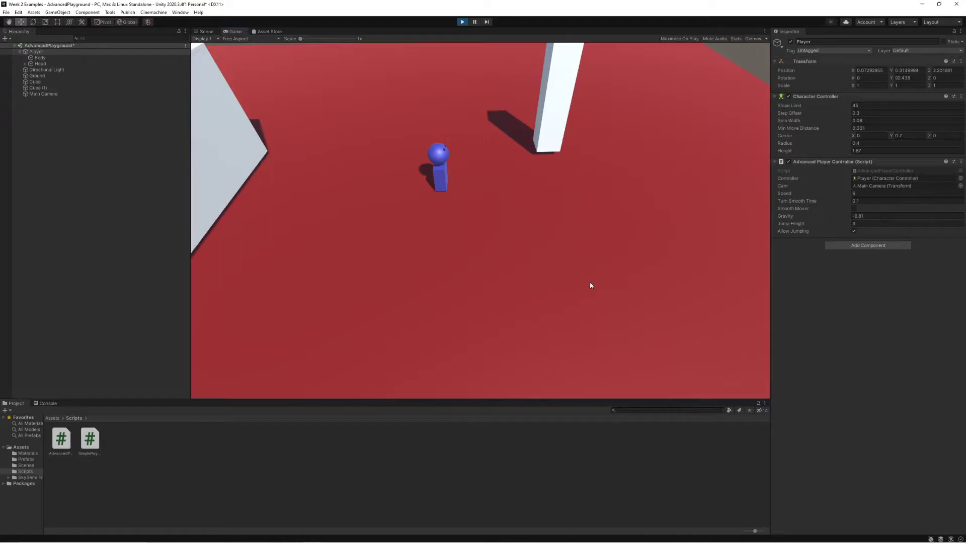
- Turn on Smooth Mover for the running player and test walking in all directions
{"action": "key", "text": "s"}
{"action": "key", "text": "a"}
{"action": "key", "text": "s"}
{"action": "key", "text": "d"}
{"action": "key", "text": "w"}
{"action": "key", "text": "d"}
{"action": "key", "text": "a"}
{"action": "key", "text": "w"}
{"action": "key", "text": "d"}
{"action": "key", "text": "d"}
{"action": "key", "text": "s"}
{"action": "key", "text": "a"}
{"action": "key", "text": "w"}
{"action": "key", "text": "s"}
{"action": "key", "text": "d"}
{"action": "key", "text": "a"}
{"action": "key", "text": "d"}
{"action": "key", "text": "s"}
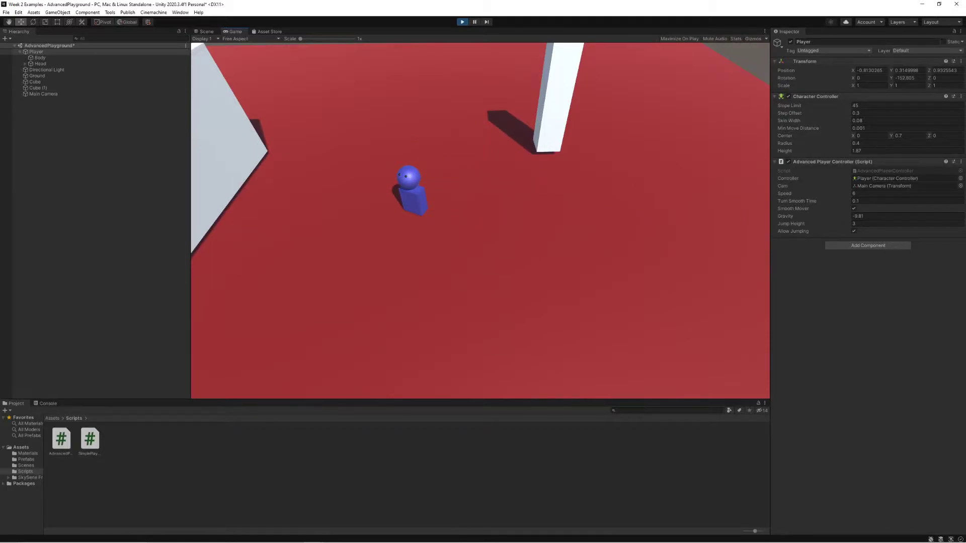
- Test the player's jump and the Allow Jumping option, and stop the running scene
{"action": "key", "text": "space"}
{"action": "key", "text": "s"}
{"action": "key", "text": "a"}
{"action": "key", "text": "s"}
{"action": "key", "text": "d"}
{"action": "key", "text": "w"}
{"action": "left_click", "coordinate": [852, 231]}
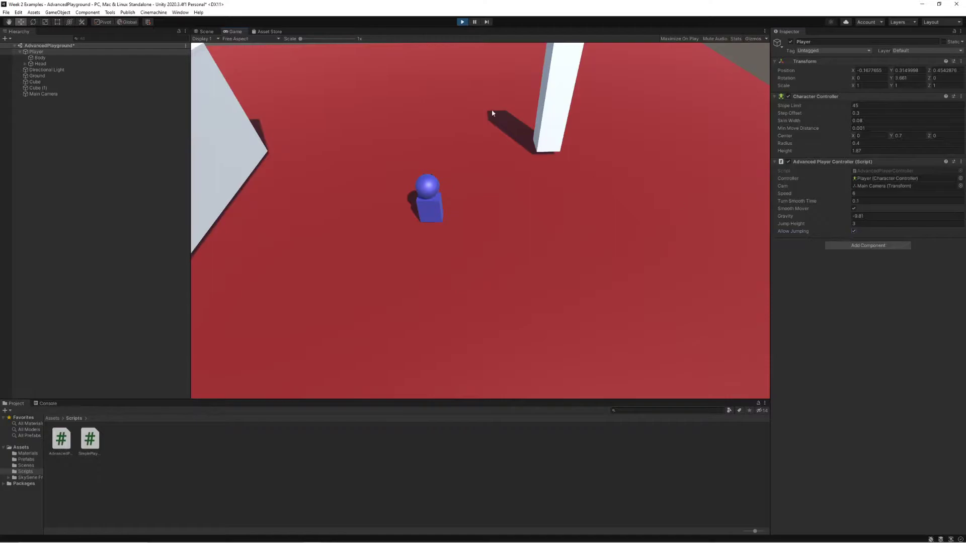
{"action": "left_click", "coordinate": [468, 23]}
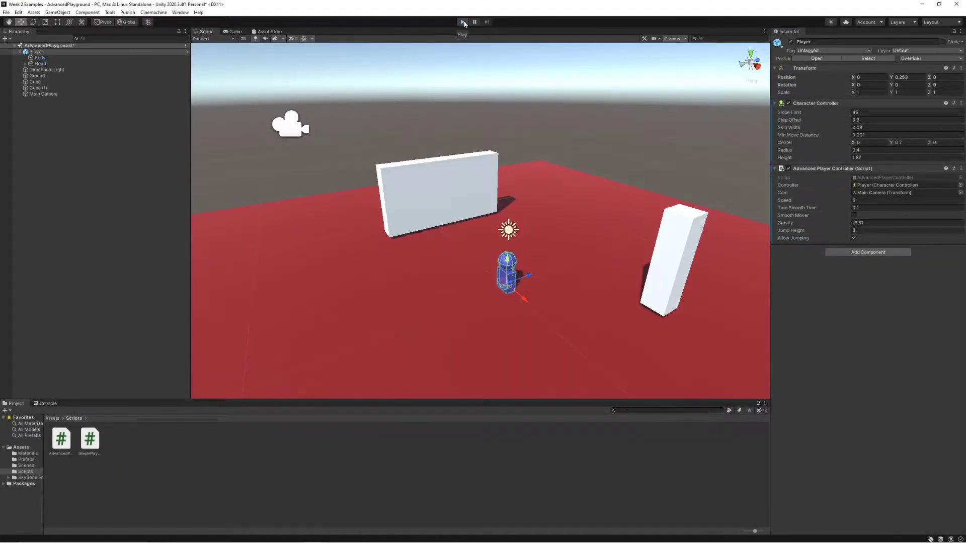
- Create a Cinemachine FreeLook camera in the scene
{"action": "left_click", "coordinate": [595, 154]}
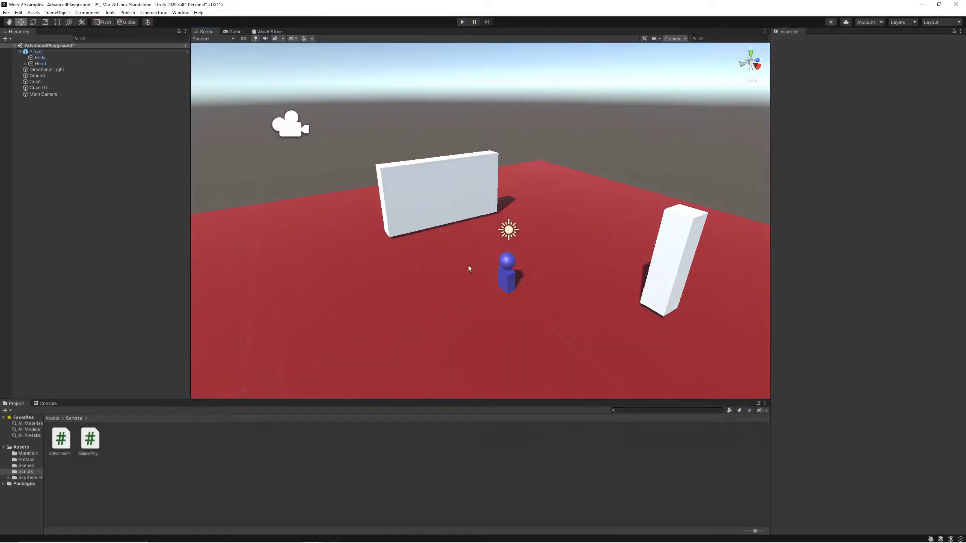
{"action": "left_click", "coordinate": [60, 94]}
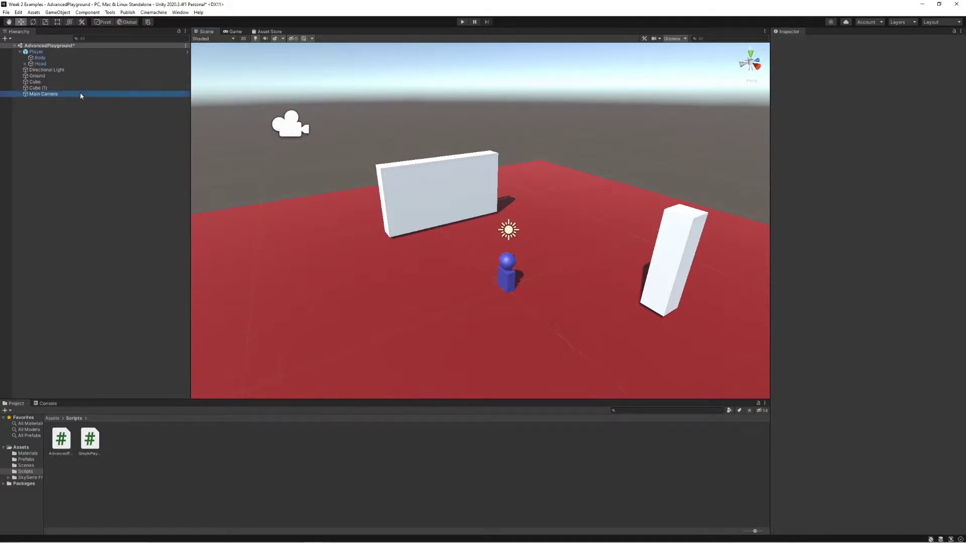
{"action": "left_click", "coordinate": [88, 121]}
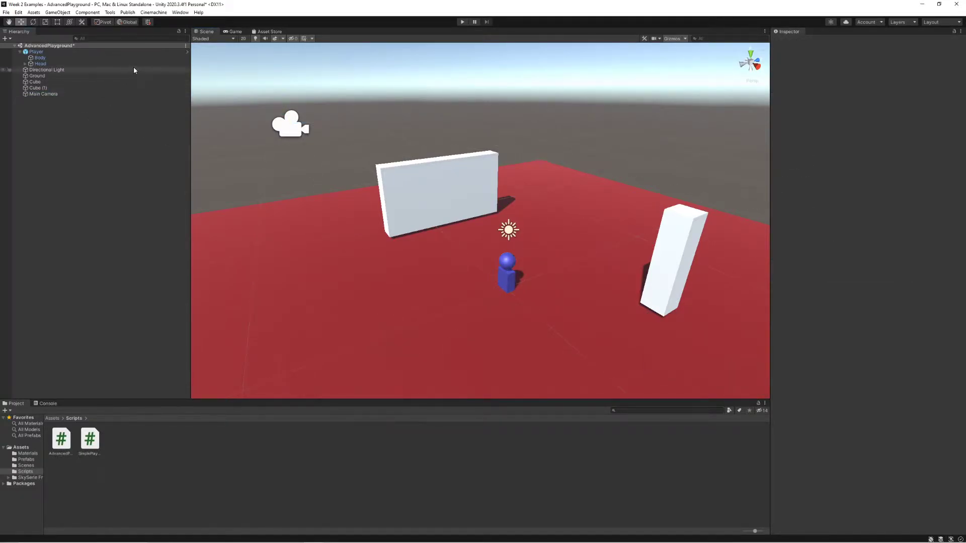
{"action": "left_click", "coordinate": [153, 13]}
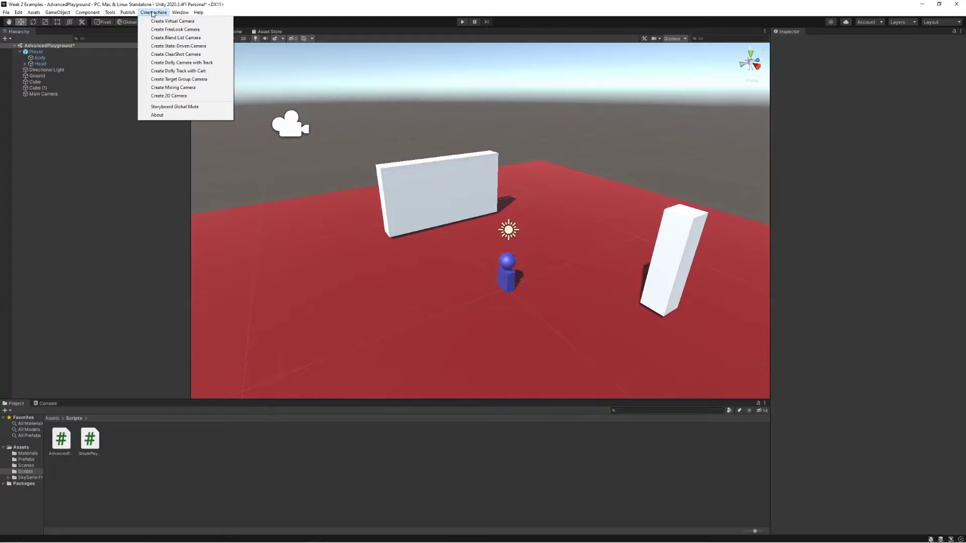
{"action": "left_click", "coordinate": [210, 32]}
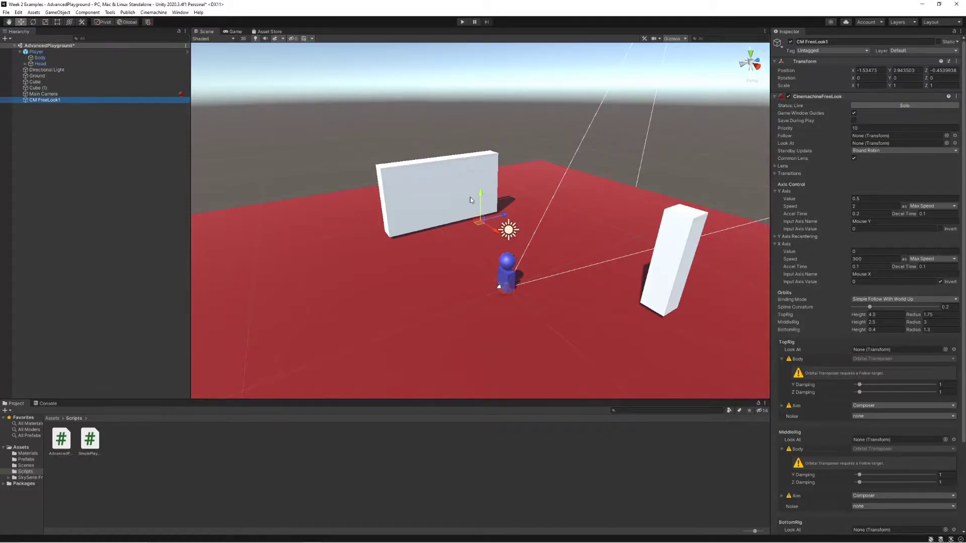
- Examine the CinemachineBrain component on the Main Camera and compare it with the FreeLook camera's component
{"action": "left_click", "coordinate": [49, 94]}
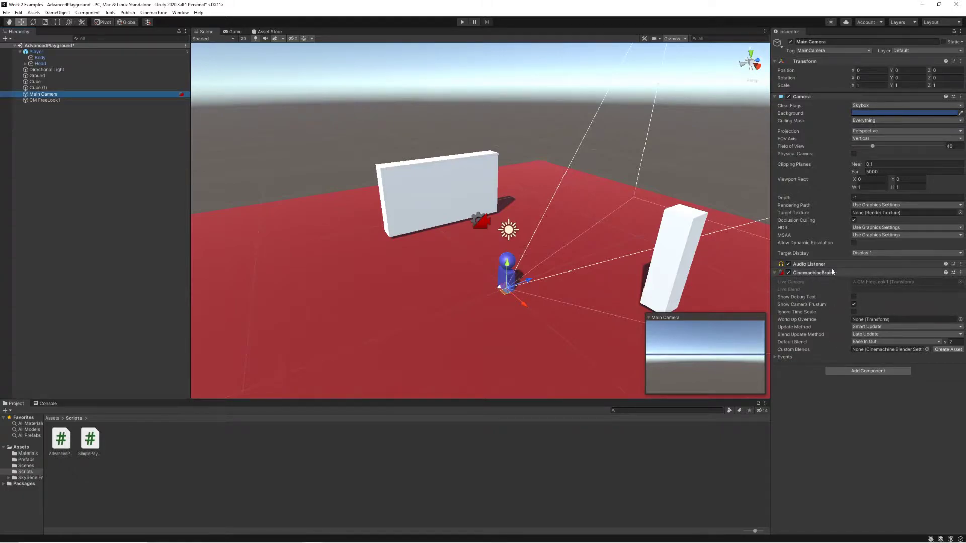
{"action": "left_click", "coordinate": [88, 100]}
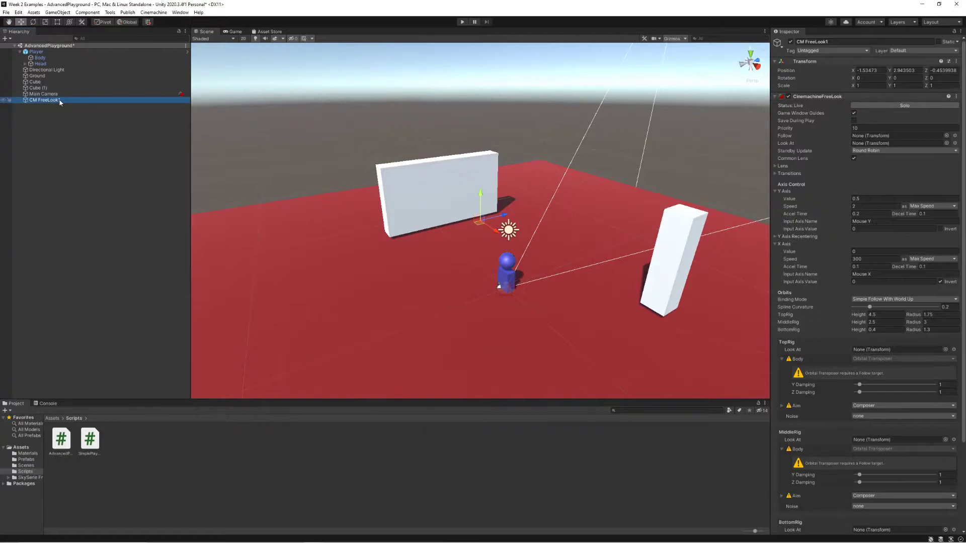
{"action": "left_click", "coordinate": [56, 94]}
{"action": "left_click", "coordinate": [58, 100]}
{"action": "left_click", "coordinate": [56, 95]}
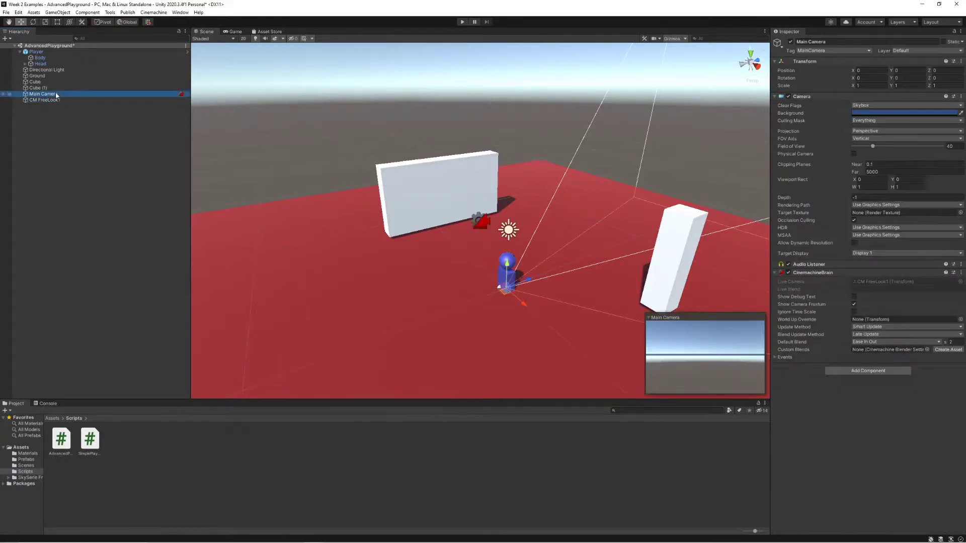
- Reassign the Main Camera to the Cam reference of the Player's Advanced Player Controller script
{"action": "left_click", "coordinate": [50, 51]}
{"action": "left_click_drag", "start_coordinate": [44, 95], "coordinate": [886, 195]}
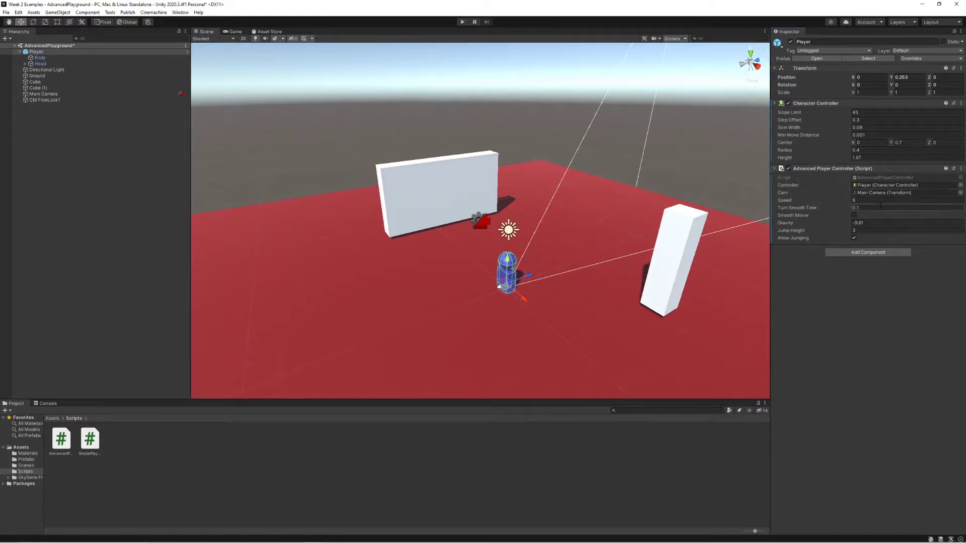
{"action": "left_click", "coordinate": [54, 95]}
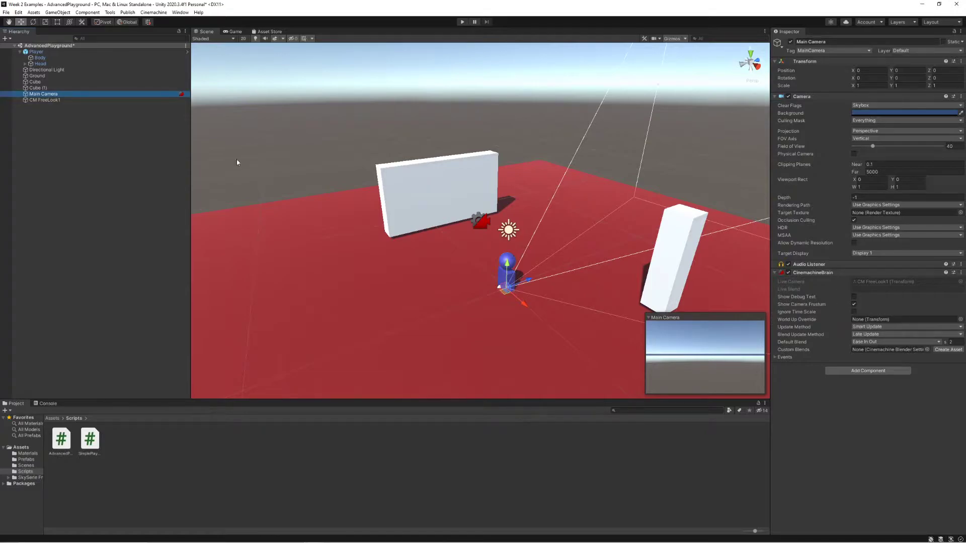
{"action": "key", "text": "Up"}
{"action": "key", "text": "Up"}
{"action": "key", "text": "Up"}
{"action": "key", "text": "Up"}
{"action": "key", "text": "Up"}
{"action": "key", "text": "Up"}
{"action": "key", "text": "Up"}
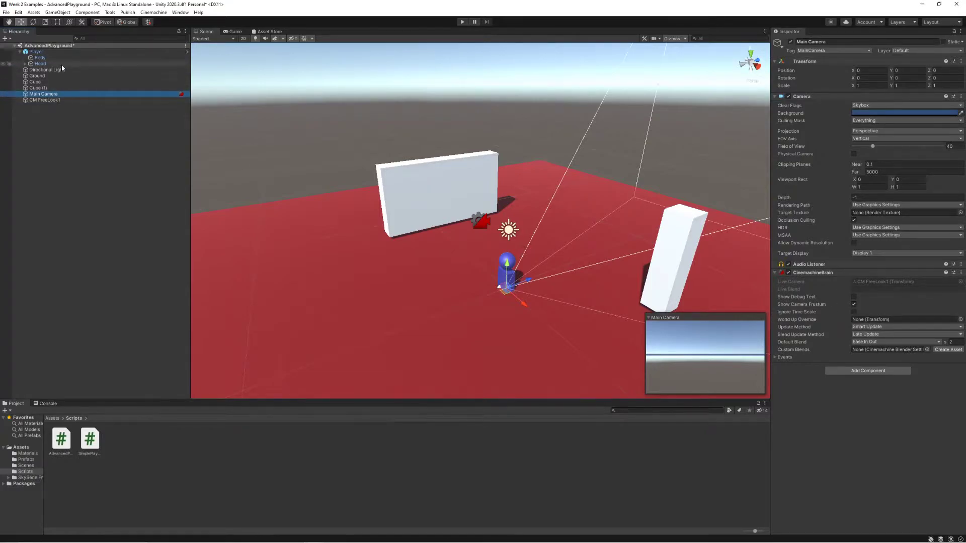
- Assign the Player as both the Follow and the Look At target of CM FreeLook1
{"action": "left_click", "coordinate": [57, 100]}
{"action": "left_click_drag", "start_coordinate": [367, 179], "coordinate": [432, 238], "text": "alt"}
{"action": "right_click_drag", "start_coordinate": [432, 237], "coordinate": [474, 252]}
{"action": "key", "text": "a"}
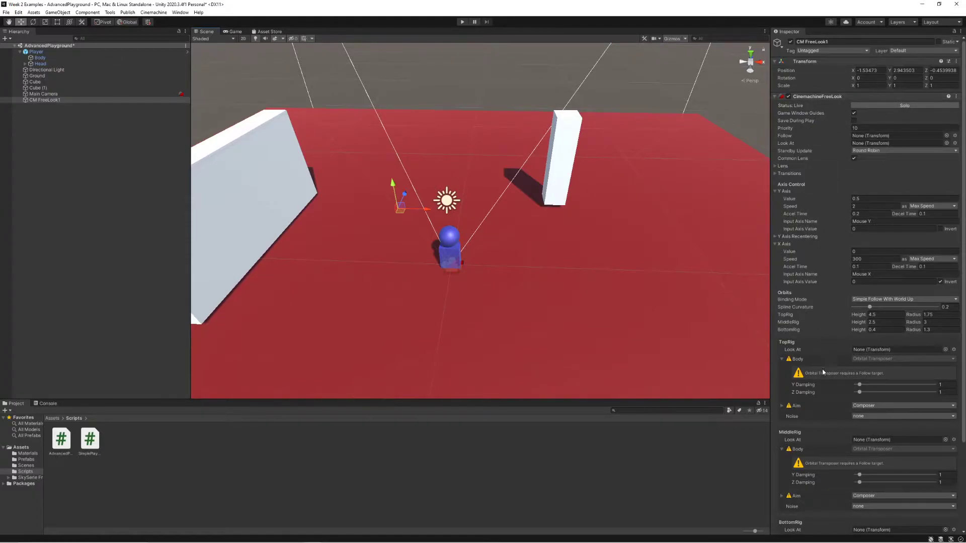
{"action": "scroll", "coordinate": [826, 362], "scroll_direction": "down", "scroll_amount": 5}
{"action": "scroll", "coordinate": [827, 361], "scroll_direction": "up", "scroll_amount": 5}
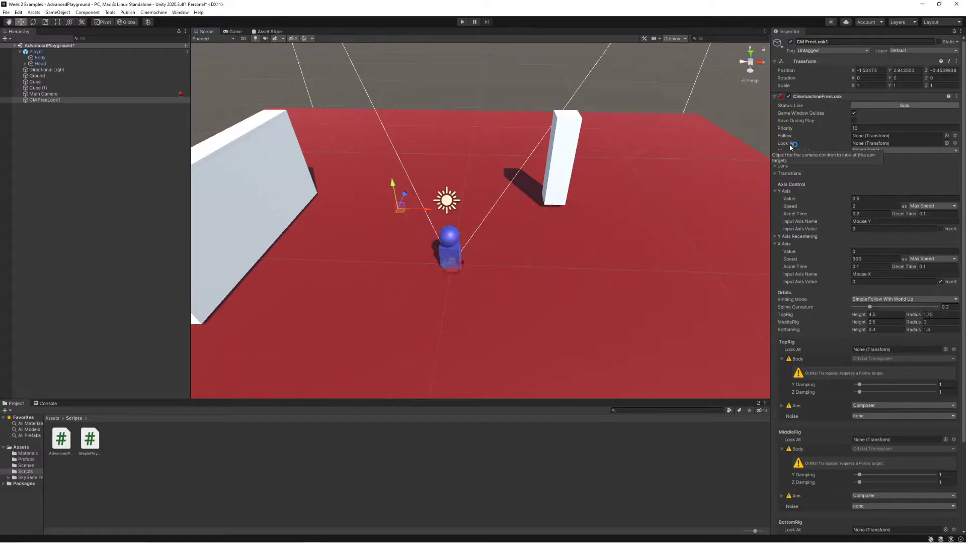
{"action": "left_click", "coordinate": [20, 52]}
{"action": "left_click_drag", "start_coordinate": [35, 54], "coordinate": [881, 136]}
{"action": "left_click", "coordinate": [36, 52]}
{"action": "left_click_drag", "start_coordinate": [37, 54], "coordinate": [884, 144]}
- Inspect the FreeLook camera's orbits around the Player, run the scene to test the camera, and stop it
{"action": "right_click_drag", "start_coordinate": [506, 209], "coordinate": [431, 265]}
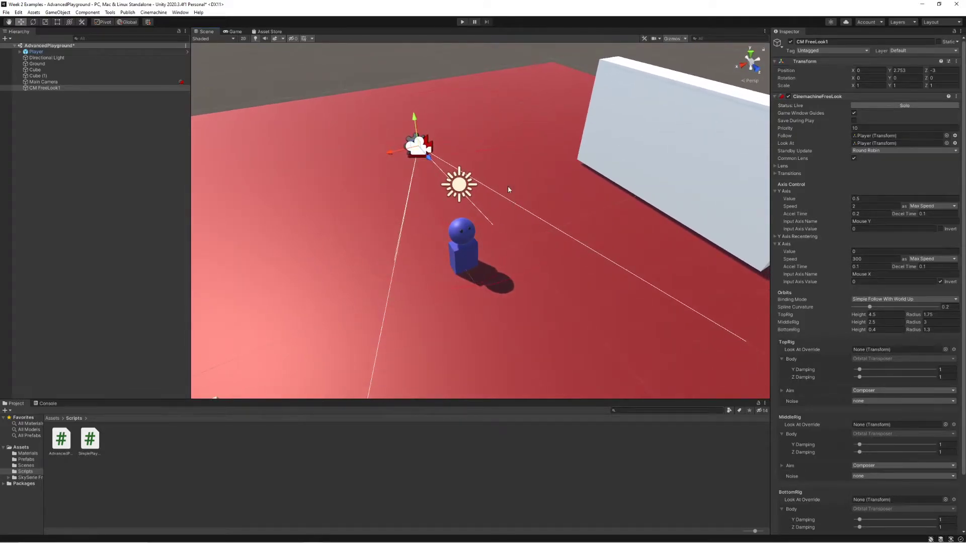
{"action": "right_click_drag", "start_coordinate": [526, 220], "coordinate": [554, 188]}
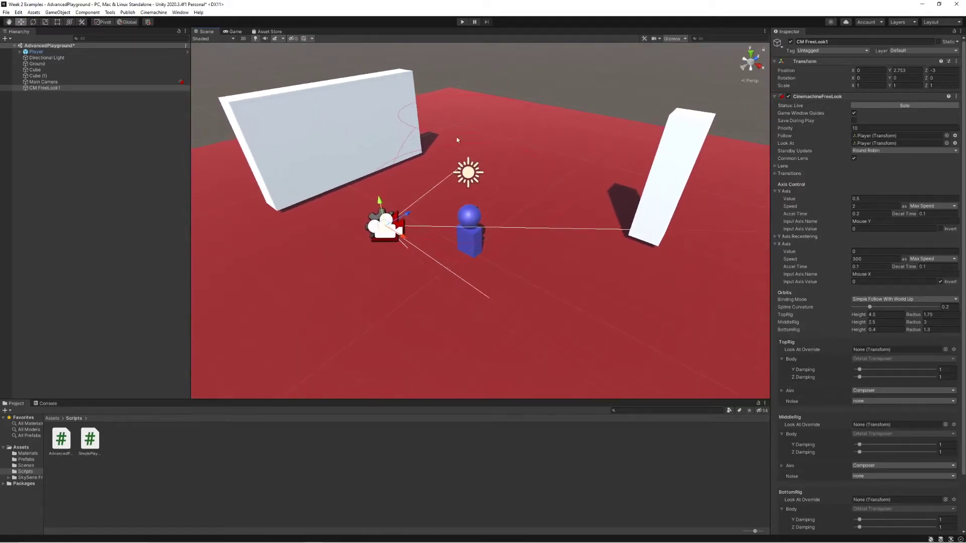
{"action": "mouse_move", "coordinate": [505, 241]}
{"action": "right_mouse_down"}
{"action": "mouse_move", "coordinate": [556, 265]}
{"action": "mouse_move", "coordinate": [513, 255]}
{"action": "right_mouse_up"}
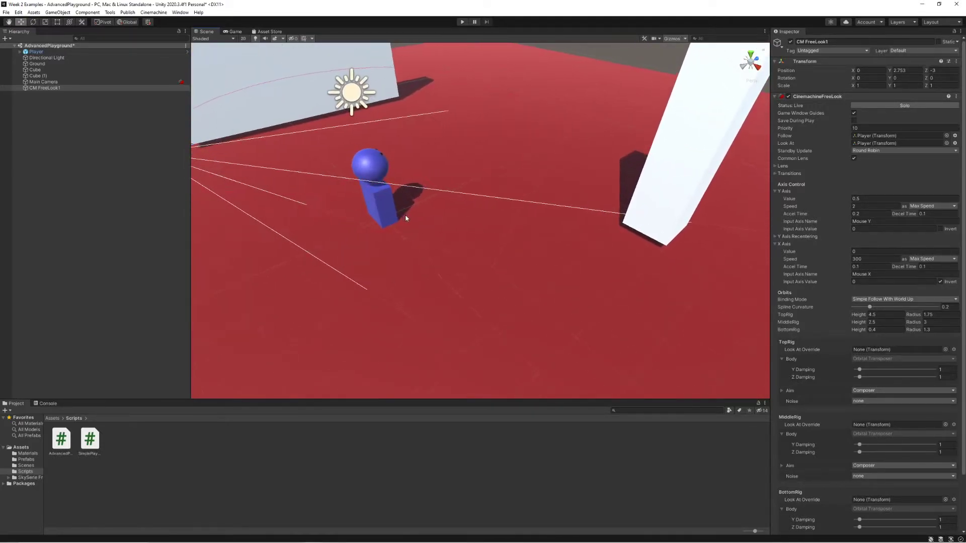
{"action": "right_click_drag", "start_coordinate": [418, 167], "coordinate": [392, 165]}
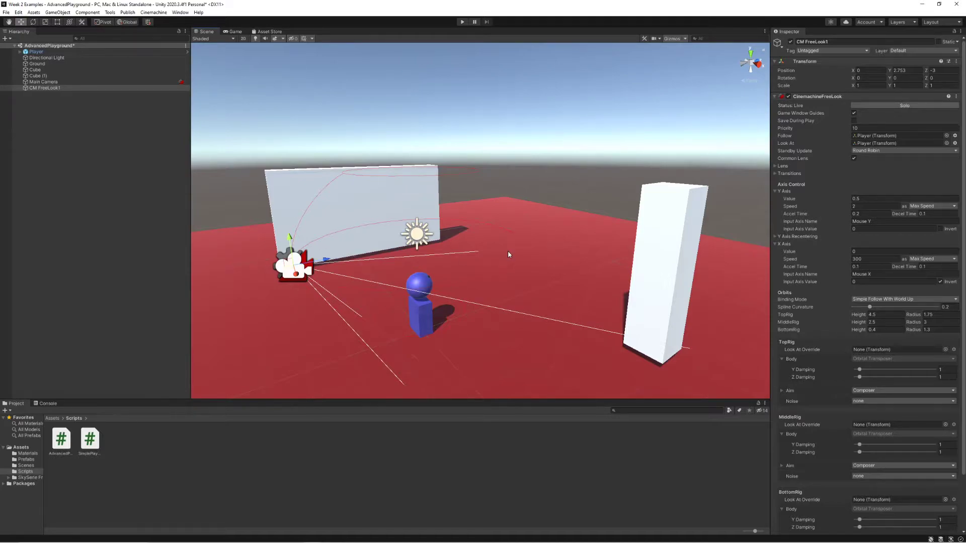
{"action": "left_click", "coordinate": [462, 22]}
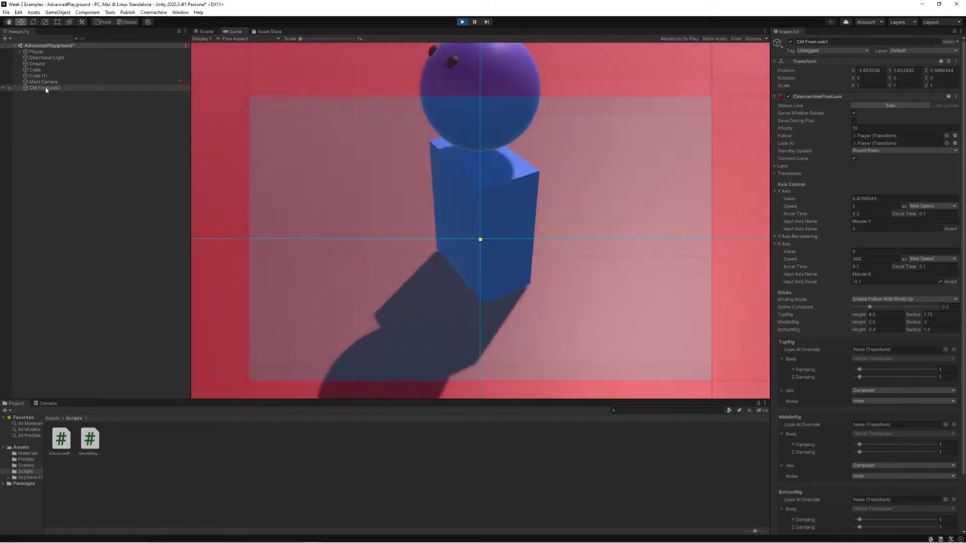
{"action": "left_click", "coordinate": [67, 118]}
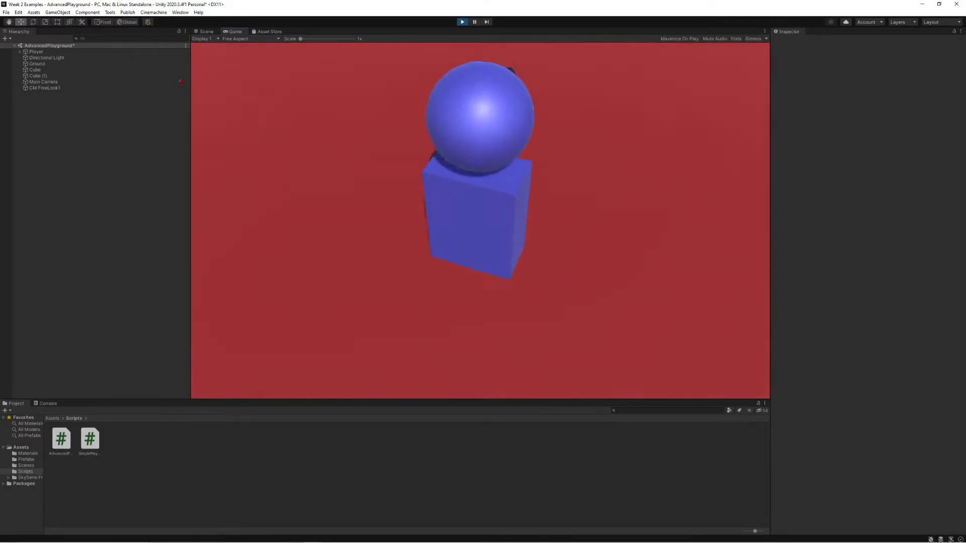
{"action": "left_click", "coordinate": [462, 22]}
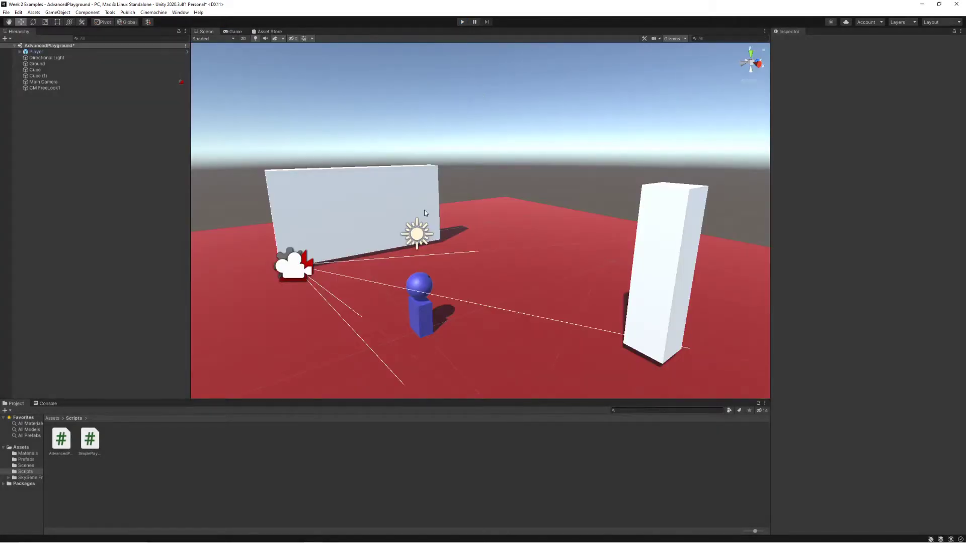
- Turn off Invert for the X Axis of CM FreeLook1
{"action": "left_click", "coordinate": [65, 87]}
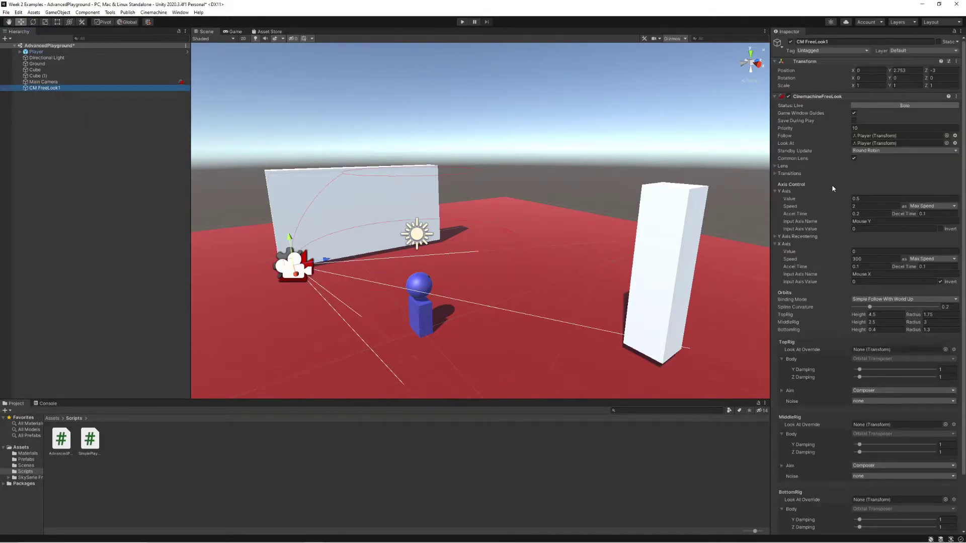
{"action": "scroll", "coordinate": [831, 190], "scroll_direction": "down", "scroll_amount": 3}
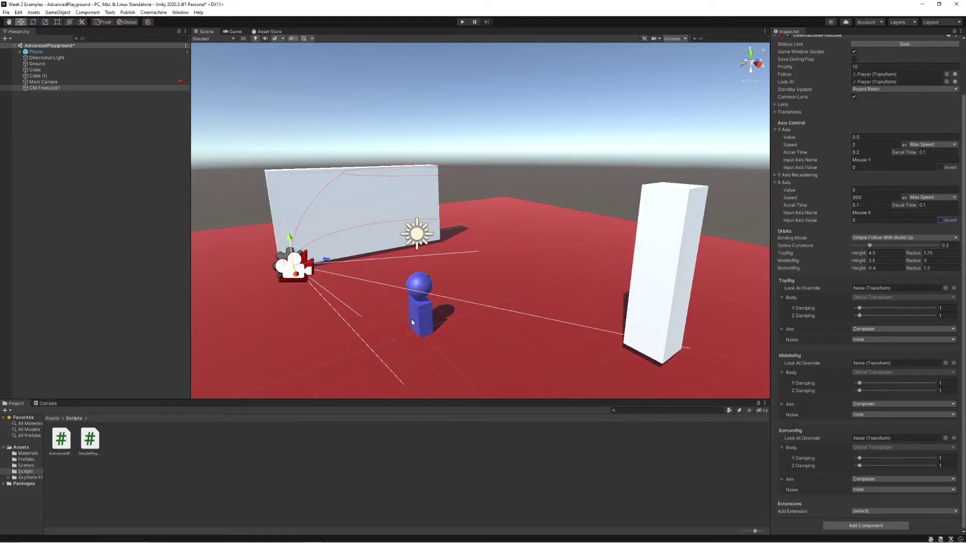
- Set the FreeLook camera's orbit heights to 4.43 for TopRig and 0.55 for BottomRig
{"action": "right_click_drag", "start_coordinate": [558, 302], "coordinate": [541, 315]}
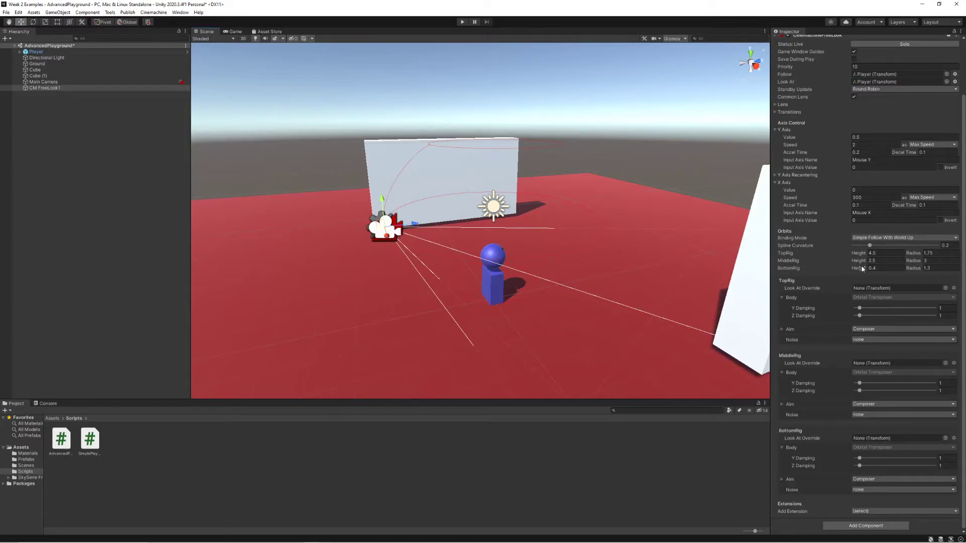
{"action": "mouse_move", "coordinate": [860, 254]}
{"action": "left_mouse_down"}
{"action": "mouse_move", "coordinate": [849, 256]}
{"action": "mouse_move", "coordinate": [860, 256]}
{"action": "mouse_move", "coordinate": [864, 270]}
{"action": "left_mouse_up"}
{"action": "right_click_drag", "start_coordinate": [718, 267], "coordinate": [428, 181]}
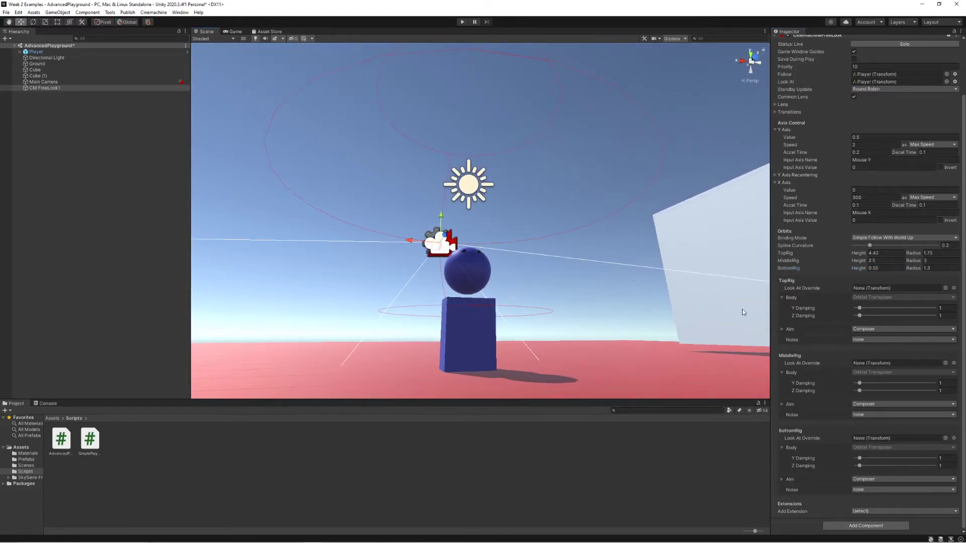
- Set the FreeLook camera's orbit heights to 5 for TopRig, 3 for MiddleRig and 1 for BottomRig
{"action": "left_click_drag", "start_coordinate": [855, 270], "coordinate": [862, 272]}
{"action": "left_click_drag", "start_coordinate": [860, 271], "coordinate": [862, 272]}
{"action": "left_click", "coordinate": [883, 262]}
{"action": "type", "text": "3"}
{"action": "left_click", "coordinate": [880, 254]}
{"action": "left_click_drag", "start_coordinate": [604, 221], "coordinate": [563, 288], "text": "alt"}
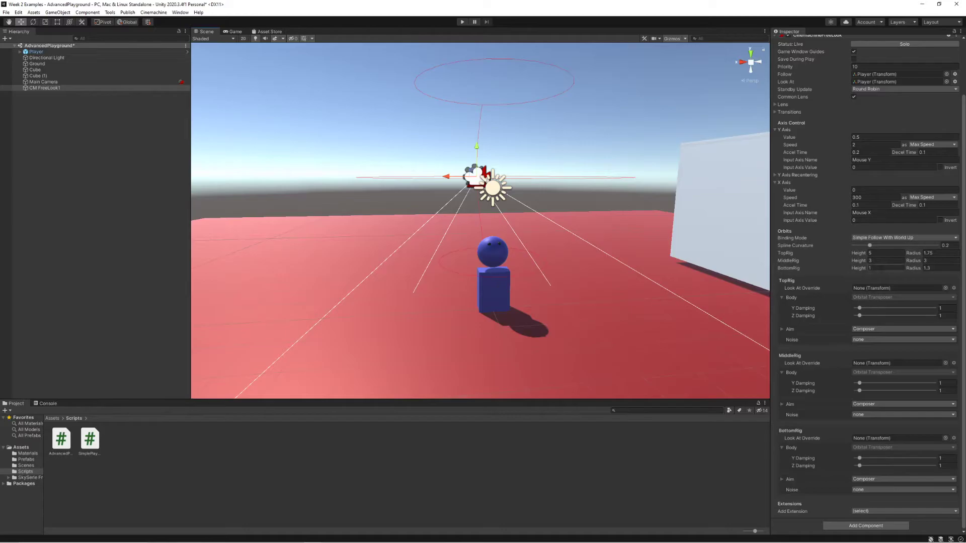
- Set the orbit radii to 1.05 for TopRig, 2.22 for MiddleRig and 3.56 for BottomRig, and test them in a scene run
{"action": "left_click_drag", "start_coordinate": [913, 271], "coordinate": [920, 271]}
{"action": "mouse_move", "coordinate": [909, 262]}
{"action": "left_mouse_down"}
{"action": "mouse_move", "coordinate": [899, 262]}
{"action": "mouse_move", "coordinate": [904, 255]}
{"action": "mouse_move", "coordinate": [907, 262]}
{"action": "left_mouse_up"}
{"action": "left_click", "coordinate": [909, 263]}
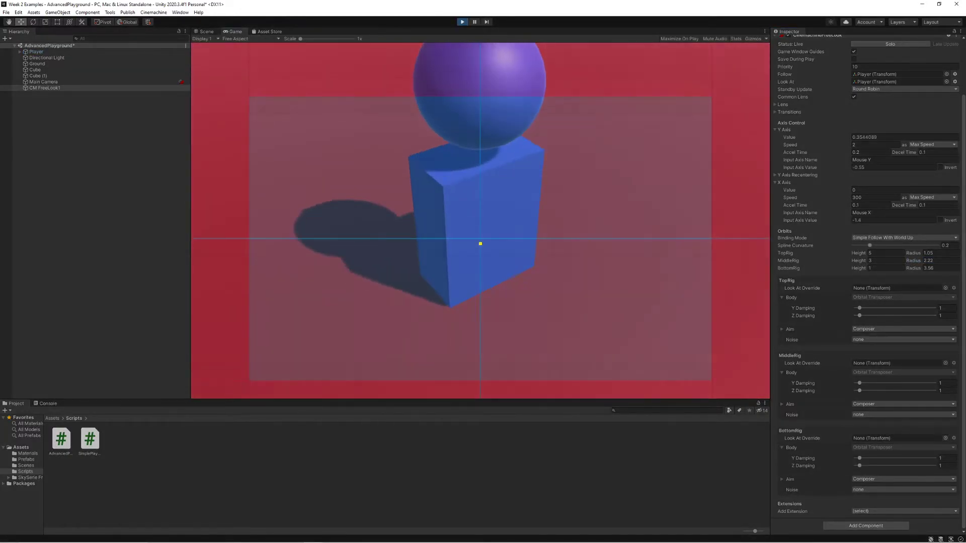
{"action": "left_click", "coordinate": [64, 141]}
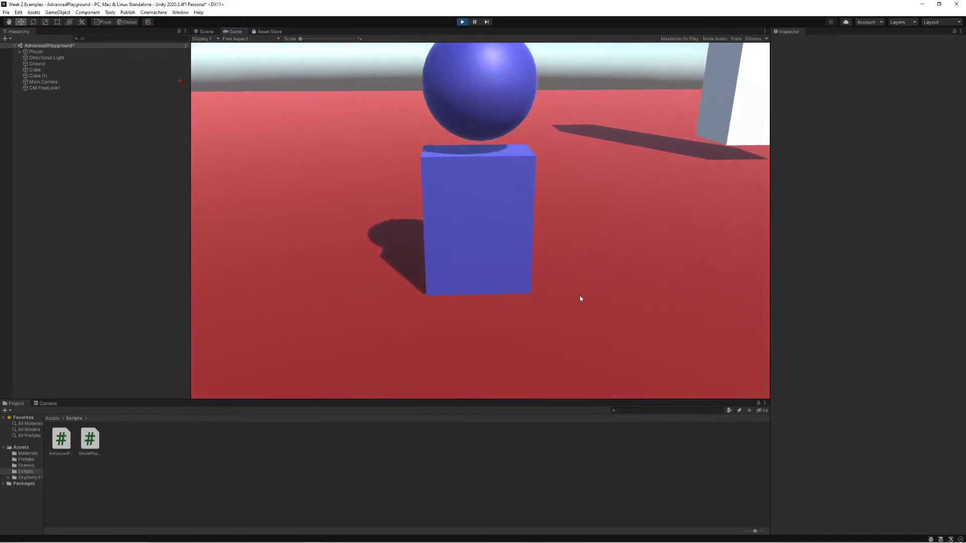
{"action": "left_click", "coordinate": [462, 22]}
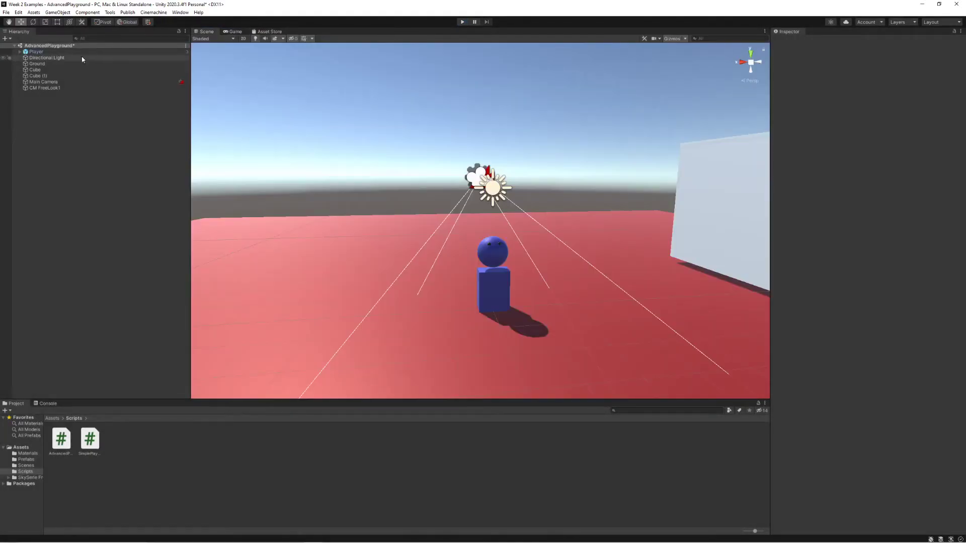
- Set the orbit radii of CM FreeLook1 to 6 for BottomRig, 5 for MiddleRig and 2 for TopRig
{"action": "left_click", "coordinate": [86, 88]}
{"action": "scroll", "coordinate": [837, 286], "scroll_direction": "down", "scroll_amount": 5}
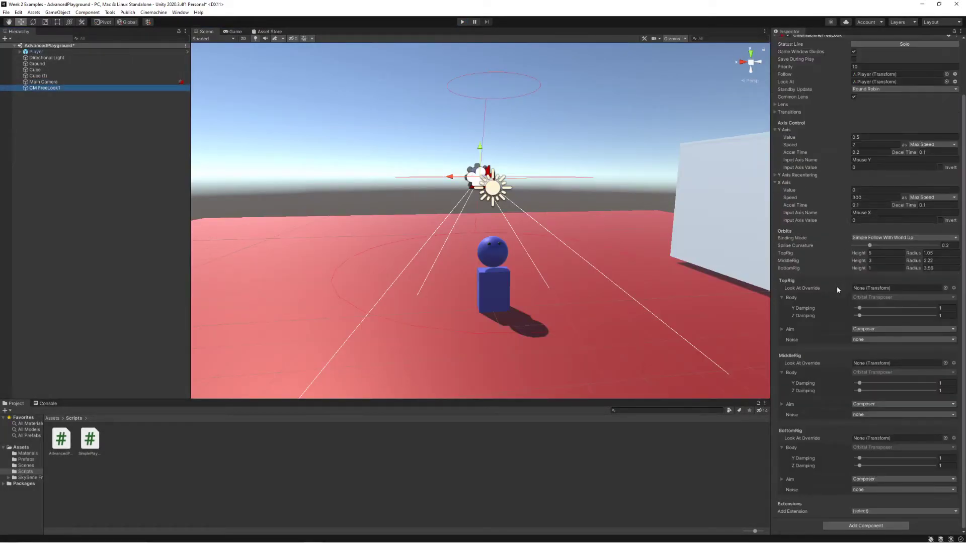
{"action": "left_click", "coordinate": [941, 268]}
{"action": "type", "text": "6"}
{"action": "left_click", "coordinate": [939, 261]}
{"action": "type", "text": "5"}
{"action": "left_click", "coordinate": [937, 254]}
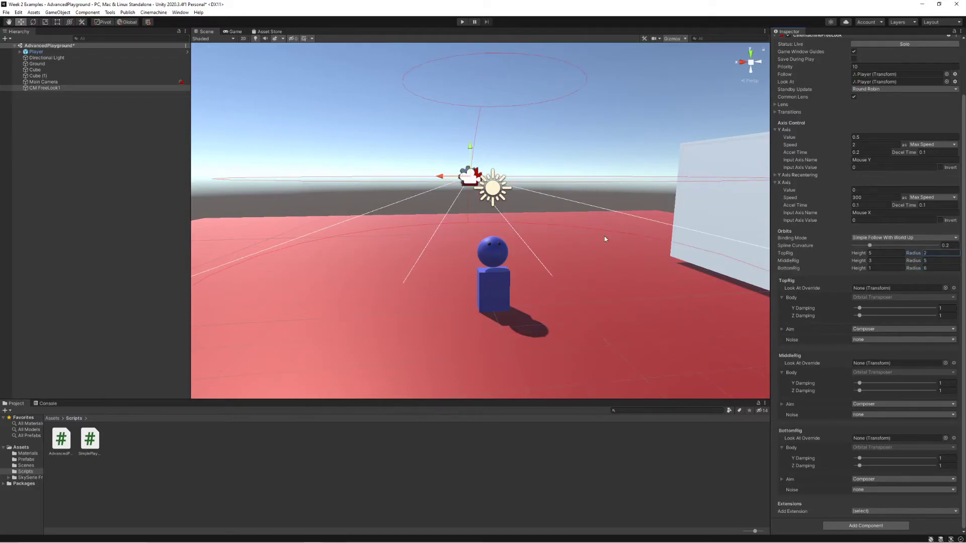
- Run the scene and test the camera while walking the Player in all directions and jumping near the white blocks
{"action": "left_click", "coordinate": [462, 22]}
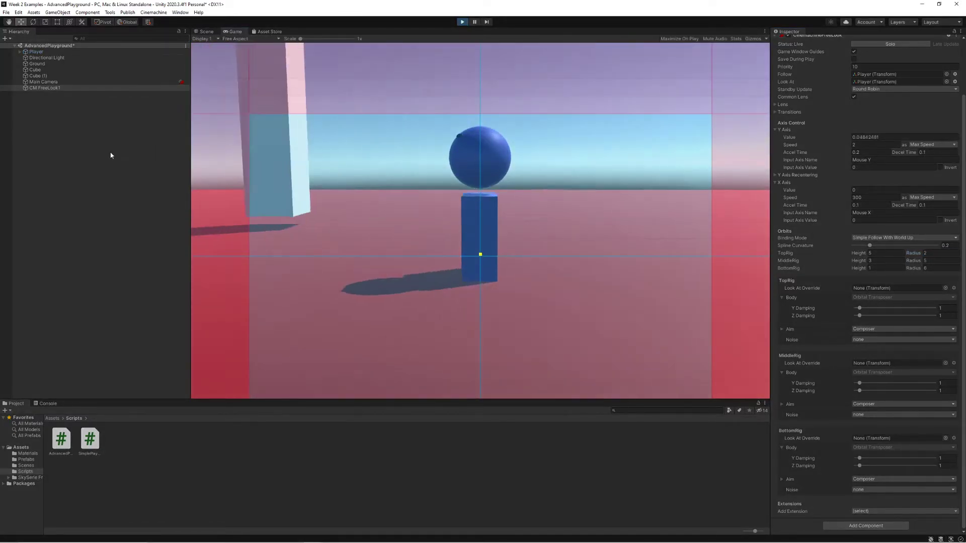
{"action": "left_click", "coordinate": [111, 155]}
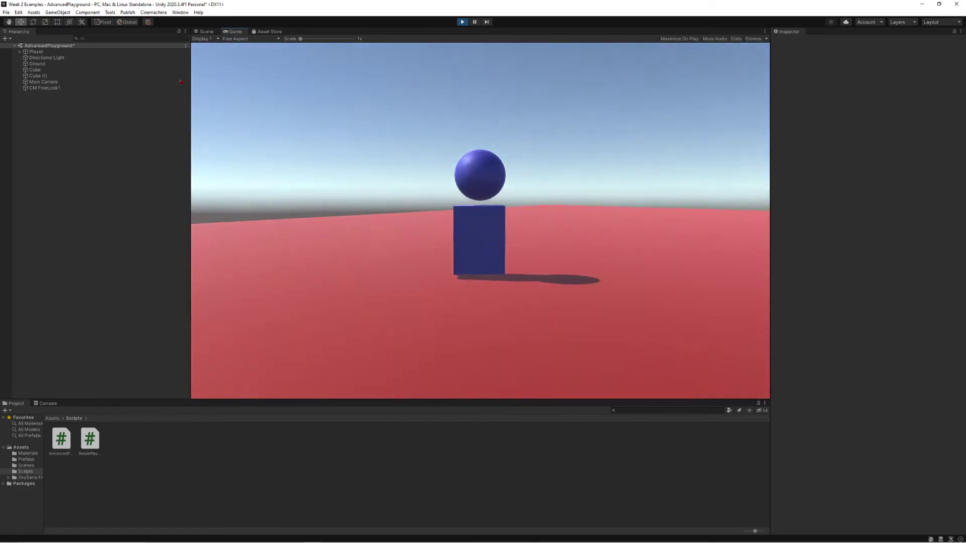
{"action": "key", "text": "a"}
{"action": "key", "text": "w"}
{"action": "key", "text": "d"}
{"action": "key", "text": "s"}
{"action": "key", "text": "w"}
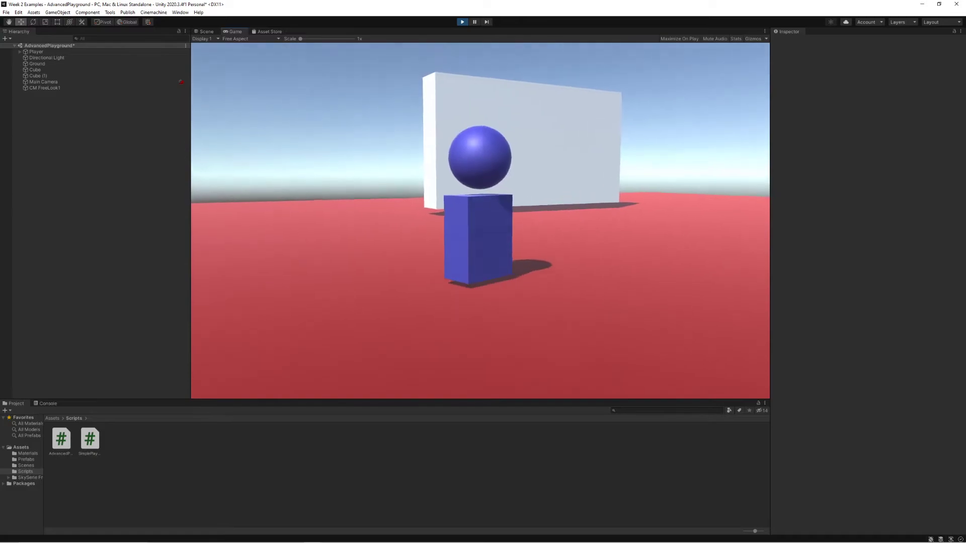
{"action": "key", "text": "s"}
{"action": "key", "text": "w"}
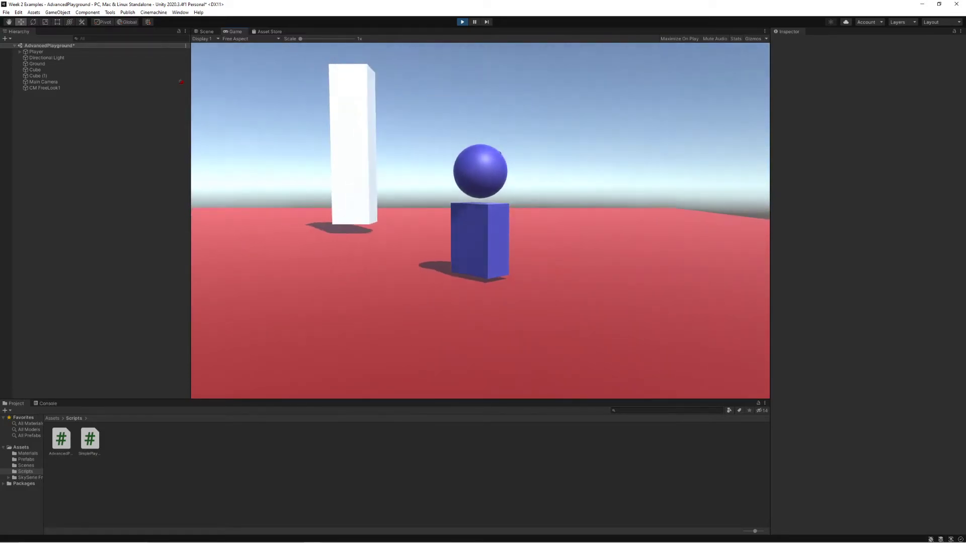
{"action": "key", "text": "w"}
{"action": "key", "text": "space"}
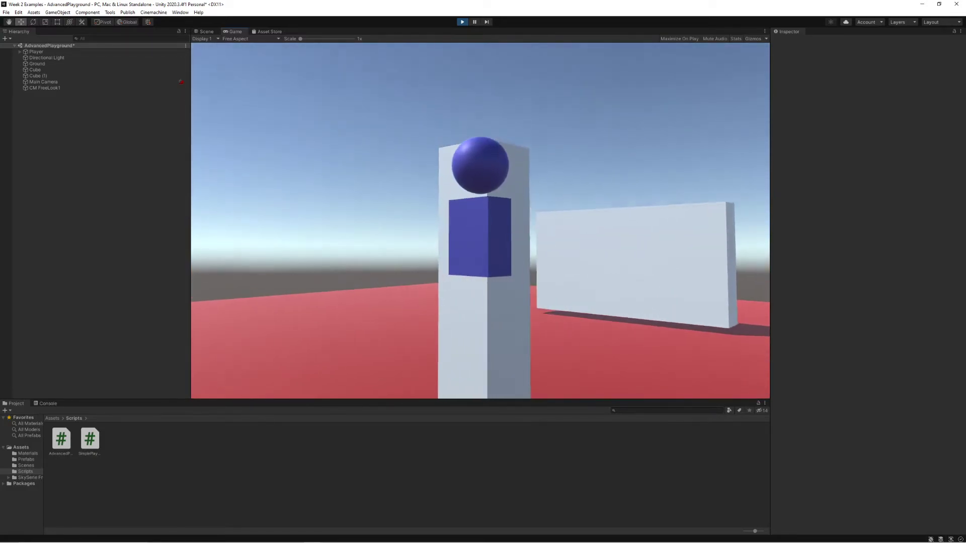
{"action": "key", "text": "w"}
{"action": "key", "text": "space"}
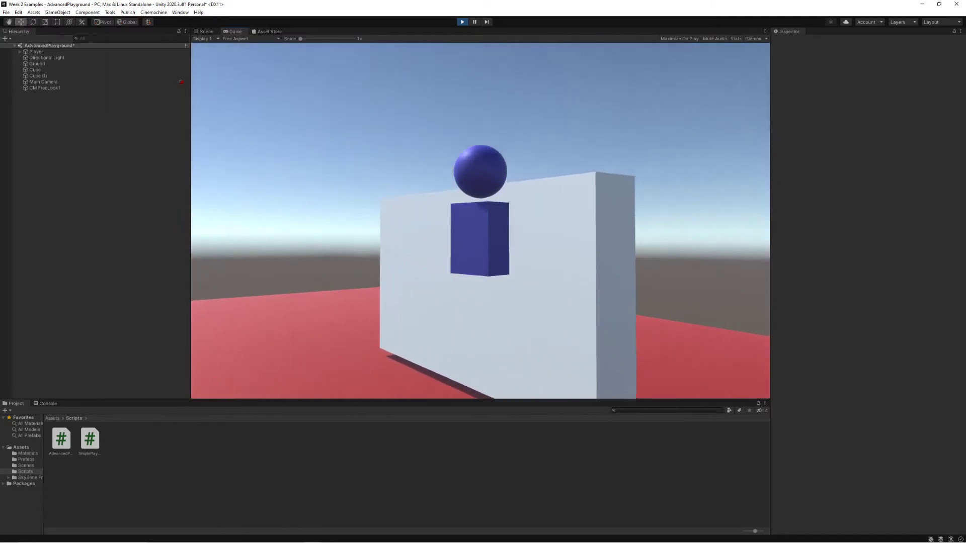
{"action": "key", "text": "Escape"}
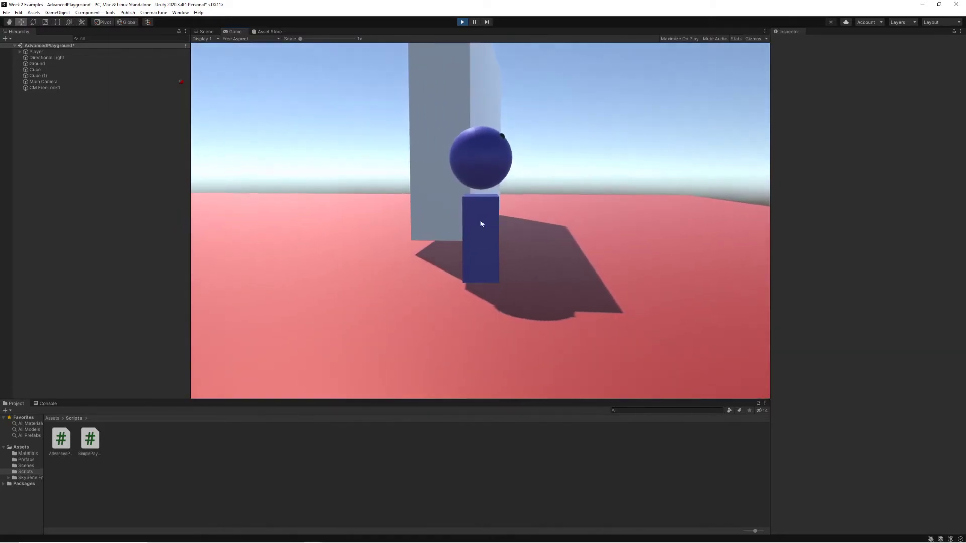
{"action": "left_click", "coordinate": [462, 22]}
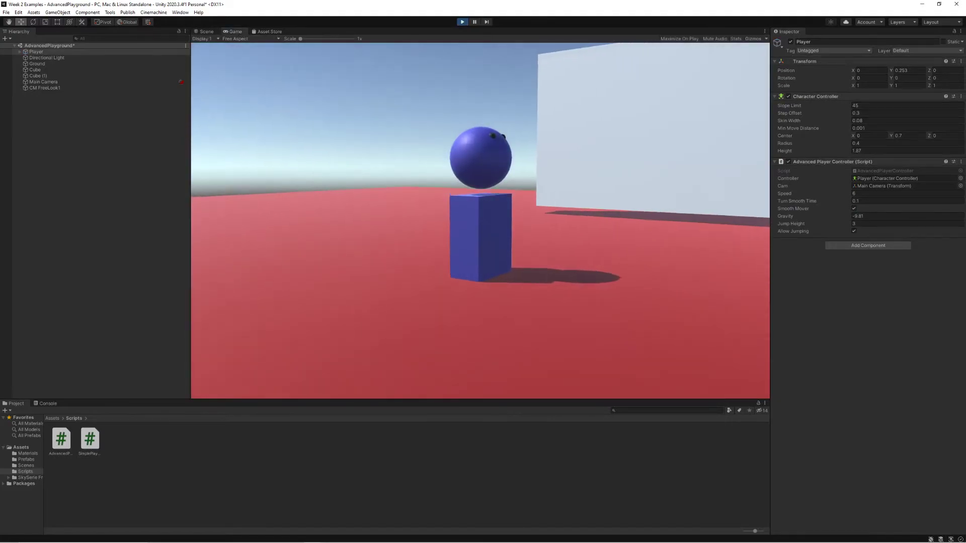
- Move the running scene's Player around while watching its Inspector values and the following camera, and stop the scene
{"action": "key", "text": "s"}
{"action": "key", "text": "a"}
{"action": "key", "text": "w"}
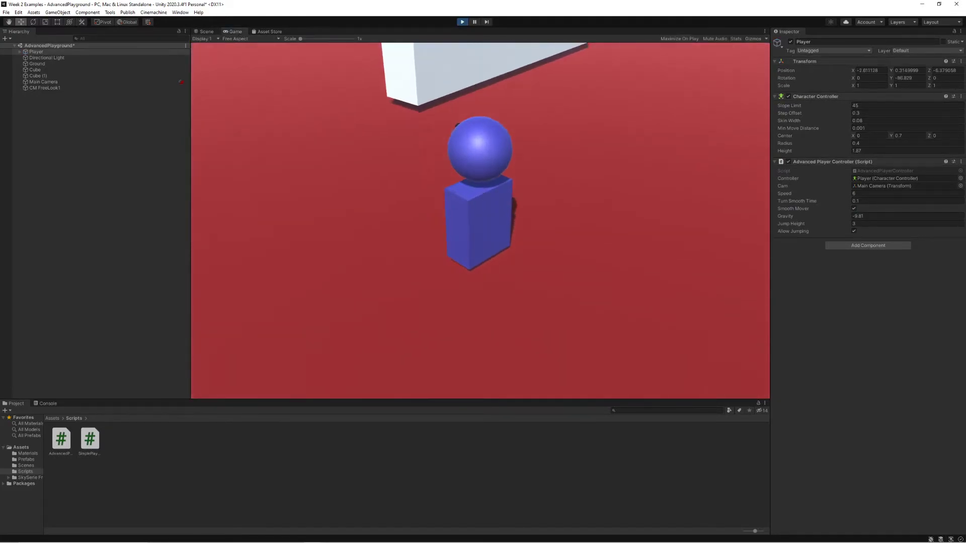
{"action": "key", "text": "d"}
{"action": "key", "text": "w"}
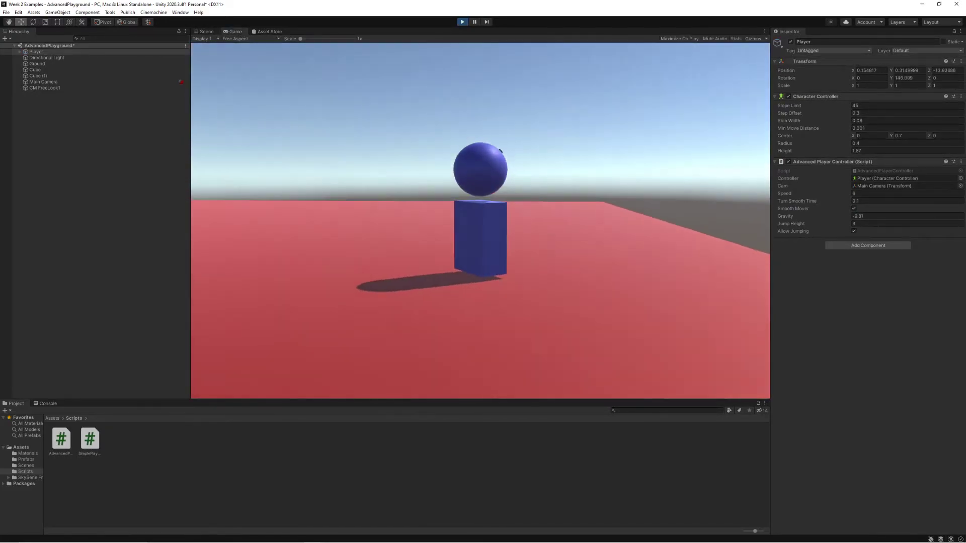
{"action": "key", "text": "w"}
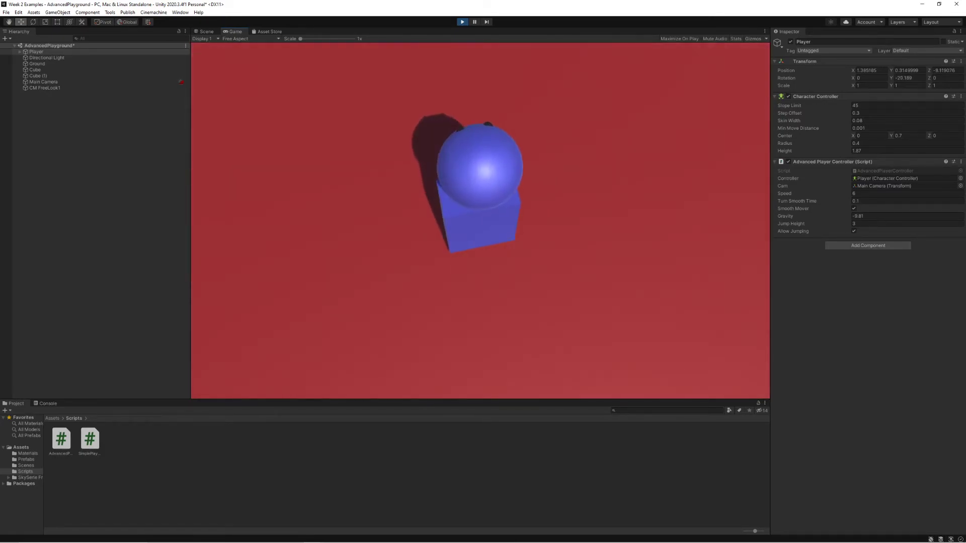
{"action": "left_click", "coordinate": [462, 22]}
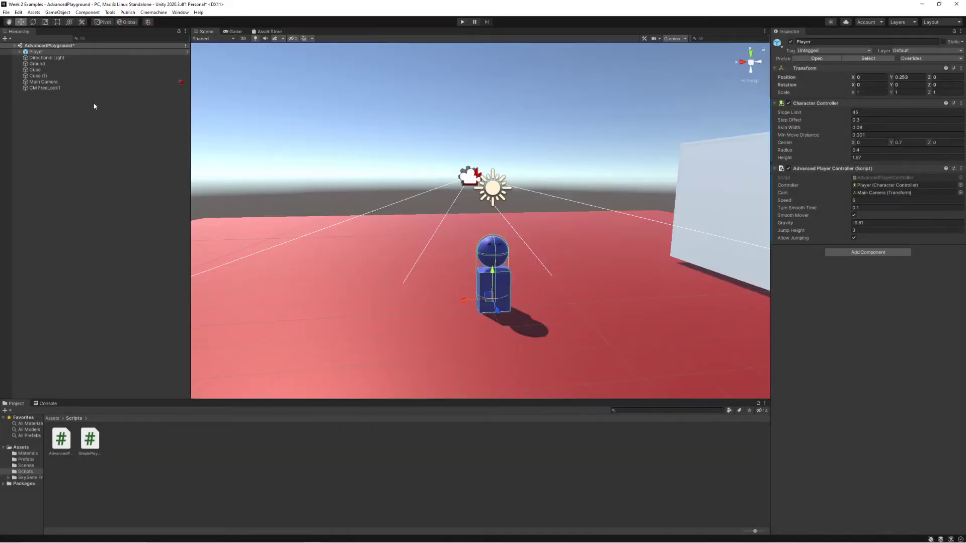
- Set the TopRig orbit of CM FreeLook1 to height 6.45 and radius 8.33
{"action": "left_click", "coordinate": [100, 82]}
{"action": "left_click", "coordinate": [100, 87]}
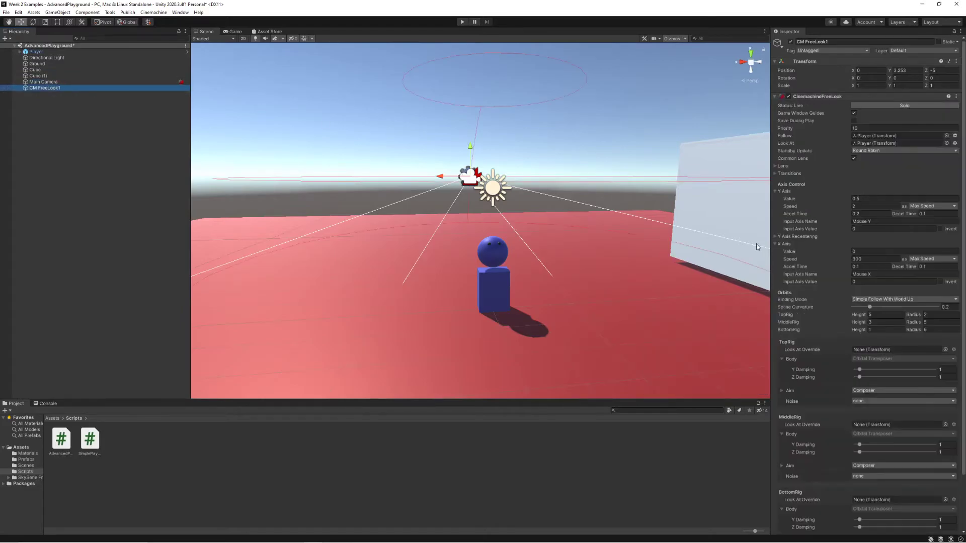
{"action": "left_click_drag", "start_coordinate": [859, 316], "coordinate": [864, 316]}
{"action": "left_click", "coordinate": [912, 316]}
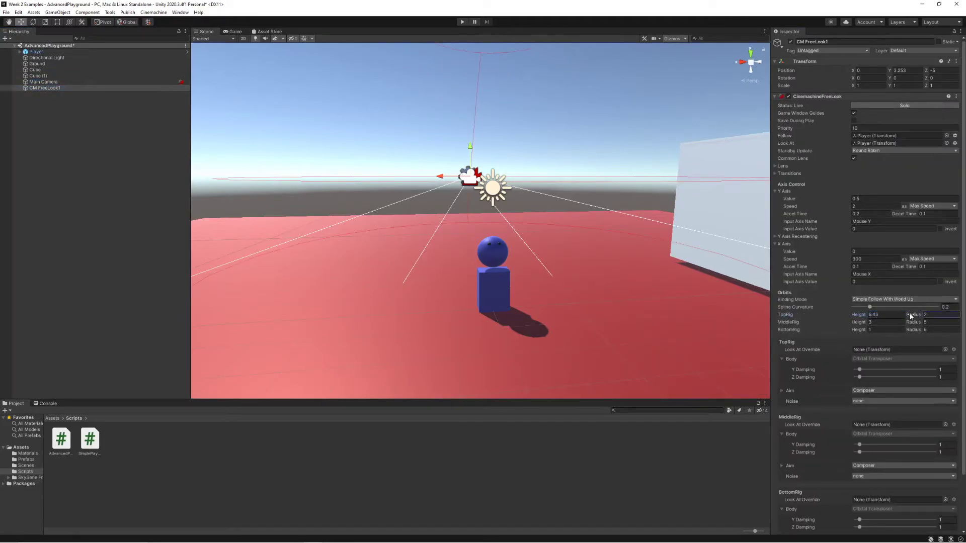
{"action": "left_click_drag", "start_coordinate": [942, 316], "coordinate": [951, 316]}
- Run the scene to test the higher, wider TopRig orbit, and stop it
{"action": "left_click", "coordinate": [466, 22]}
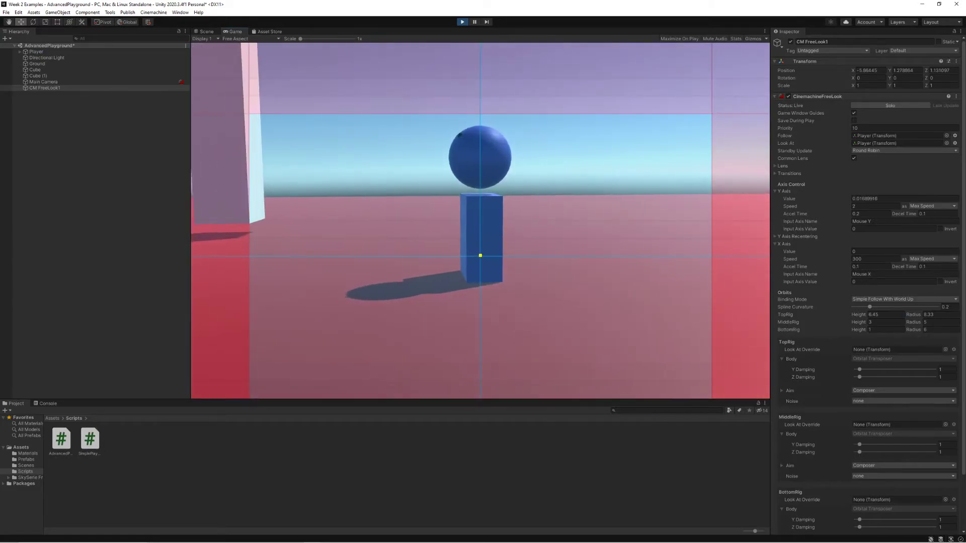
{"action": "left_click", "coordinate": [150, 127]}
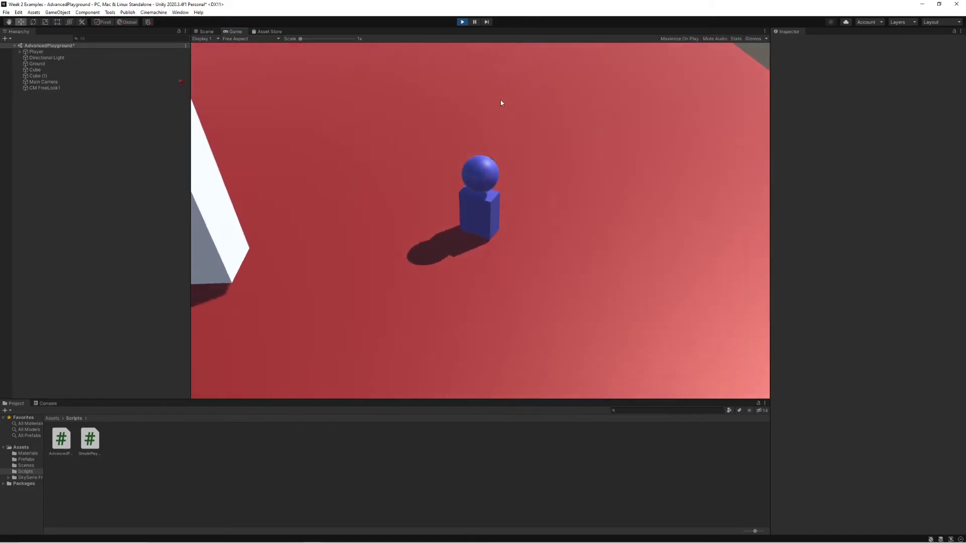
{"action": "left_click", "coordinate": [463, 22]}
- Review the Player and CM FreeLook1 settings, run the scene again to check the camera, and stop it
{"action": "left_click", "coordinate": [116, 52]}
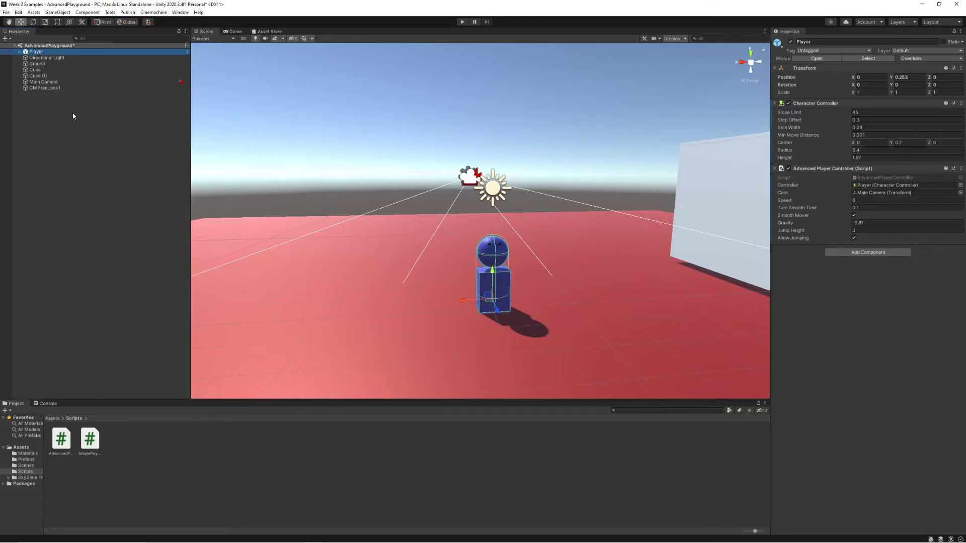
{"action": "left_click", "coordinate": [64, 89]}
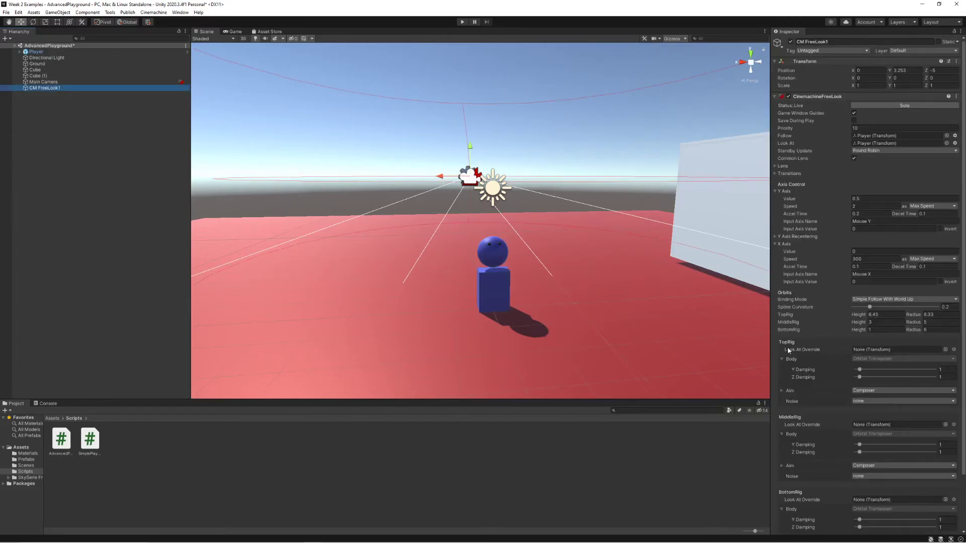
{"action": "scroll", "coordinate": [822, 330], "scroll_direction": "down", "scroll_amount": 3}
{"action": "left_click", "coordinate": [565, 287]}
{"action": "left_click", "coordinate": [462, 22]}
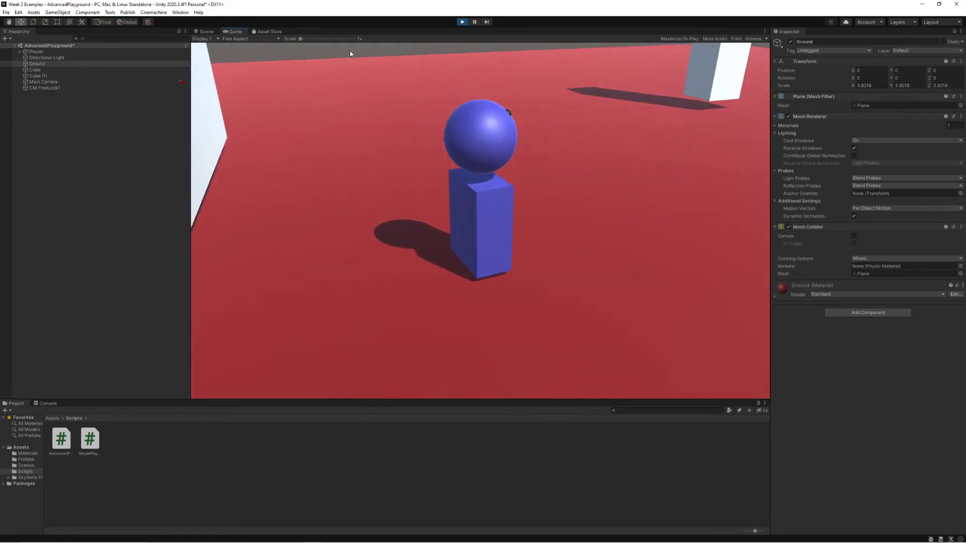
{"action": "key", "text": "ctrl+p"}
- Add the CinemachineCollider extension to CM FreeLook1, keeping Collide Against on Default
{"action": "left_click", "coordinate": [71, 88]}
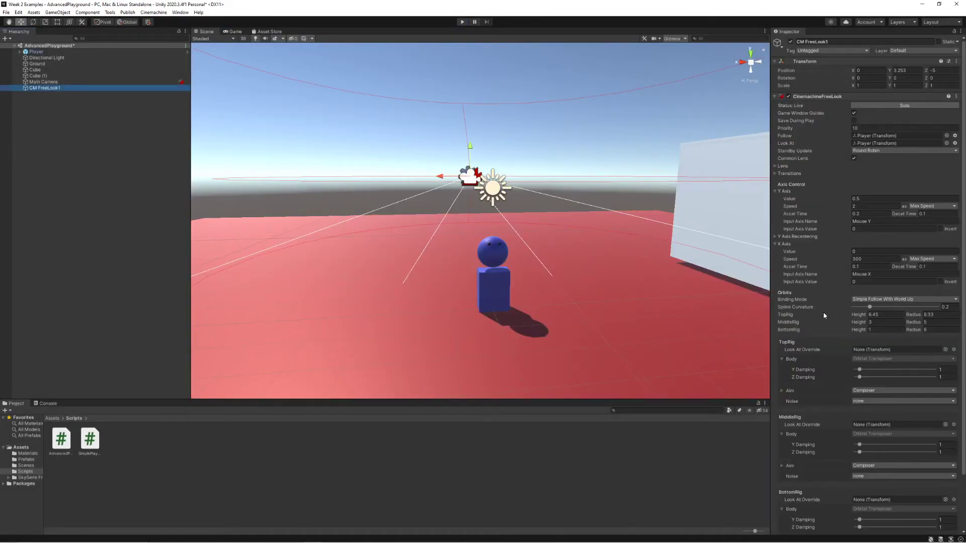
{"action": "scroll", "coordinate": [816, 322], "scroll_direction": "down", "scroll_amount": 3}
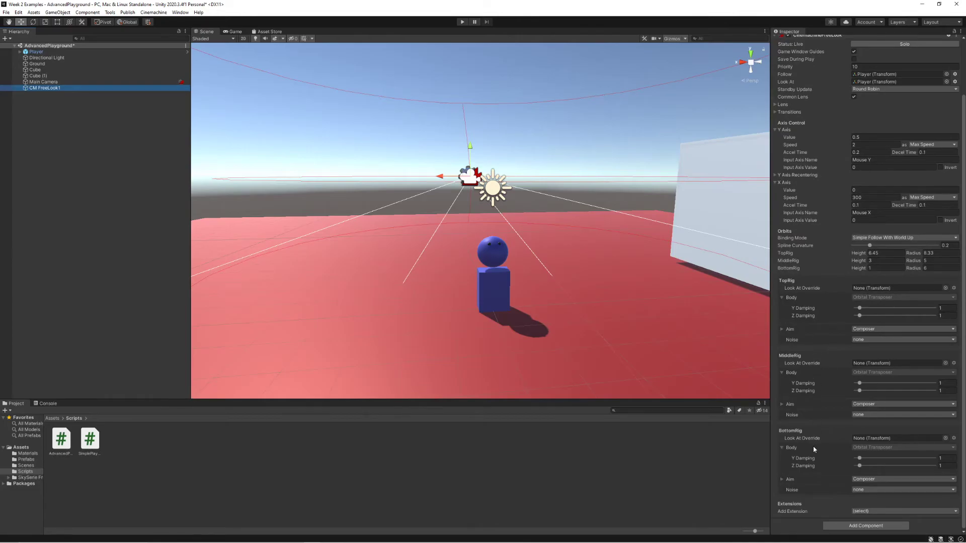
{"action": "left_click", "coordinate": [877, 511]}
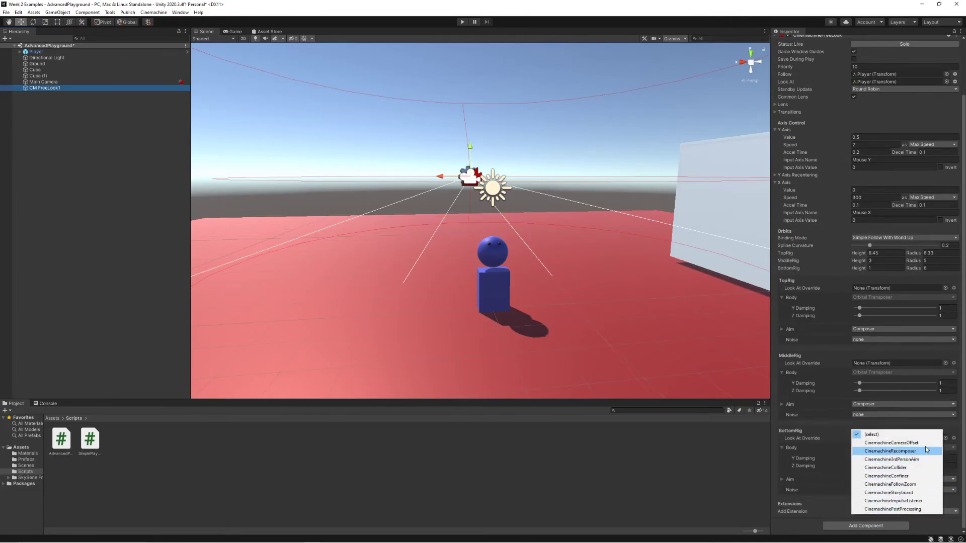
{"action": "left_click", "coordinate": [901, 469]}
{"action": "scroll", "coordinate": [833, 493], "scroll_direction": "down", "scroll_amount": 5}
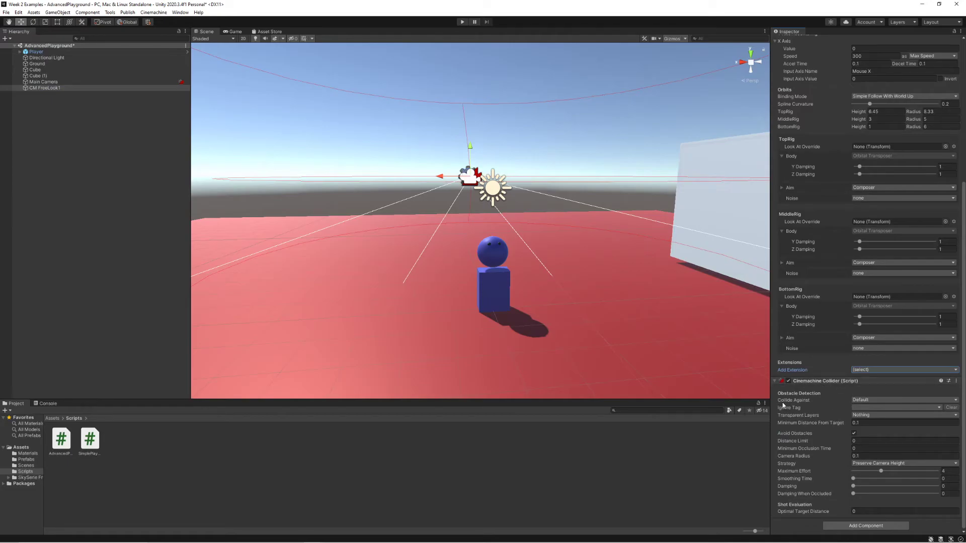
{"action": "left_click", "coordinate": [864, 400]}
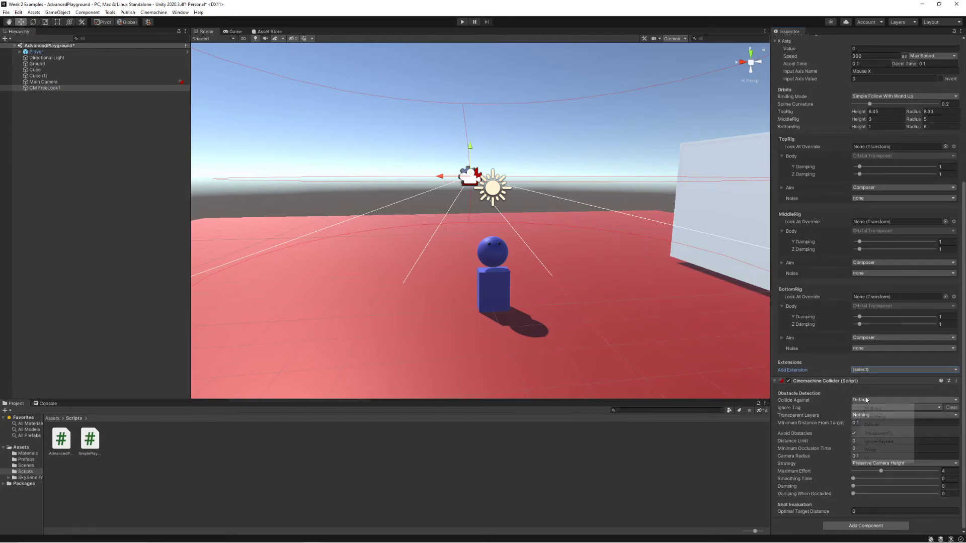
{"action": "left_click", "coordinate": [860, 389]}
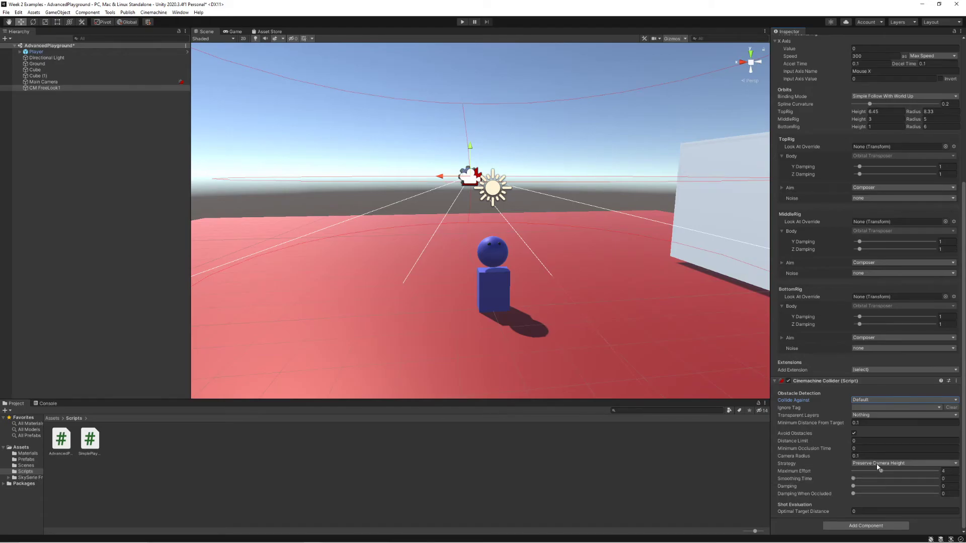
- Run the scene to test the camera's obstacle avoidance, and stop it
{"action": "left_click", "coordinate": [461, 23]}
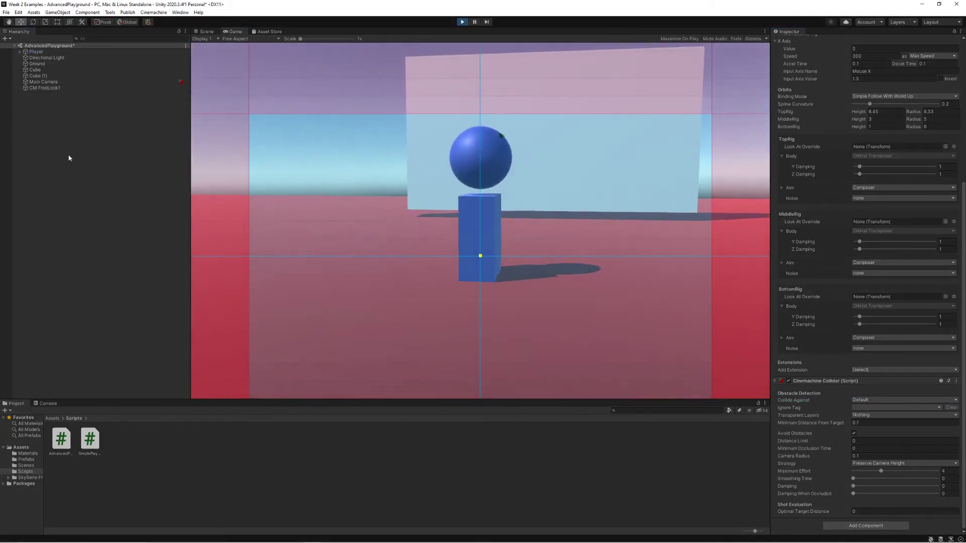
{"action": "left_click", "coordinate": [69, 158]}
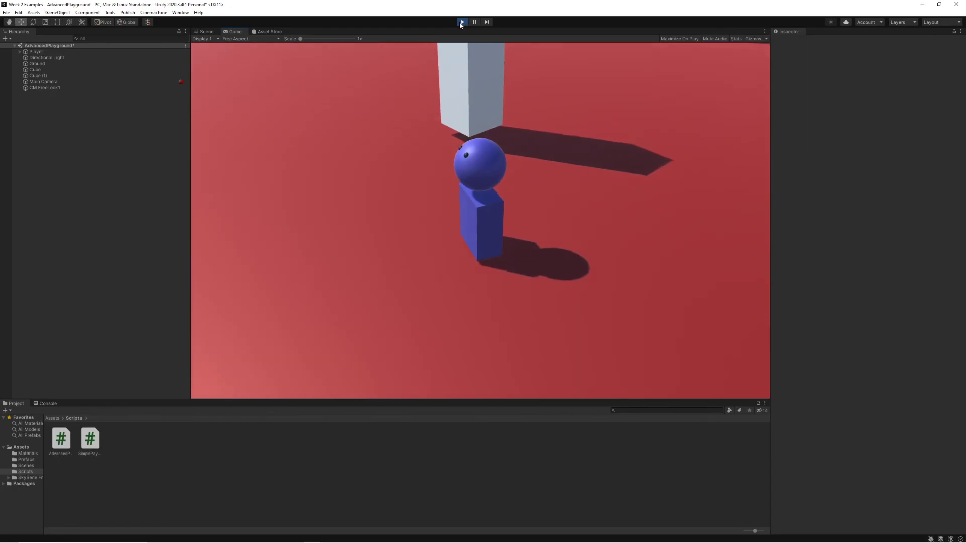
{"action": "key", "text": "ctrl+p"}
- Set the Cinemachine Collider strategy of CM FreeLook1 to Pull Camera Forward
{"action": "left_click", "coordinate": [70, 88]}
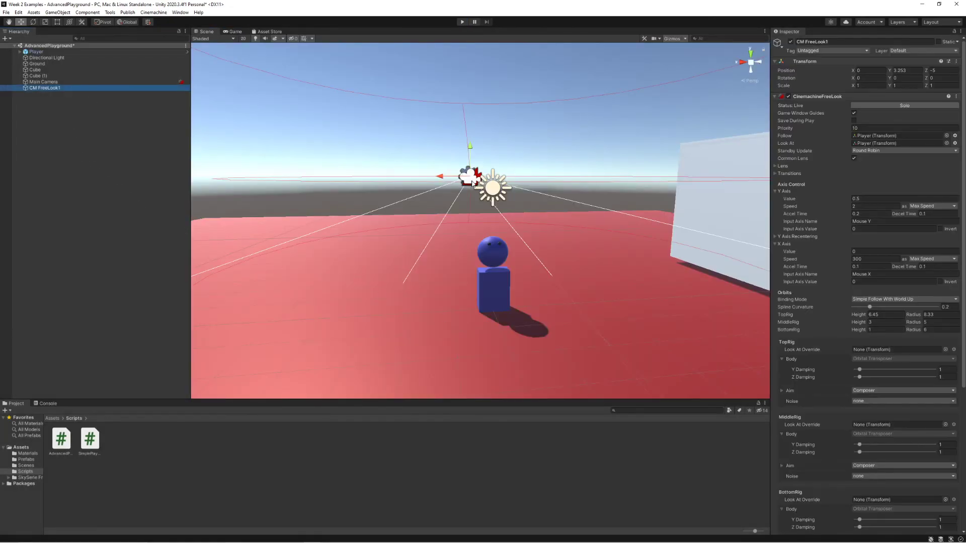
{"action": "scroll", "coordinate": [895, 466], "scroll_direction": "down", "scroll_amount": 8}
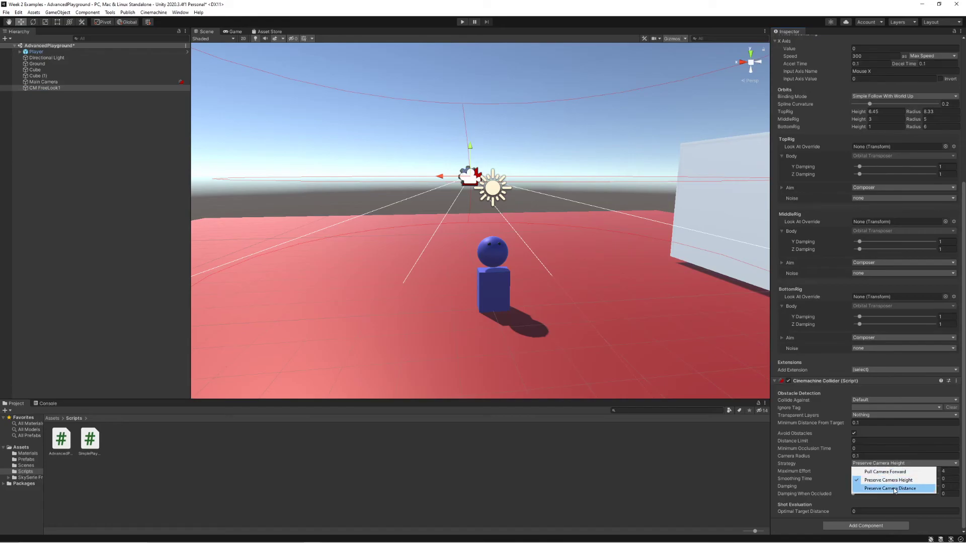
{"action": "left_click", "coordinate": [885, 472]}
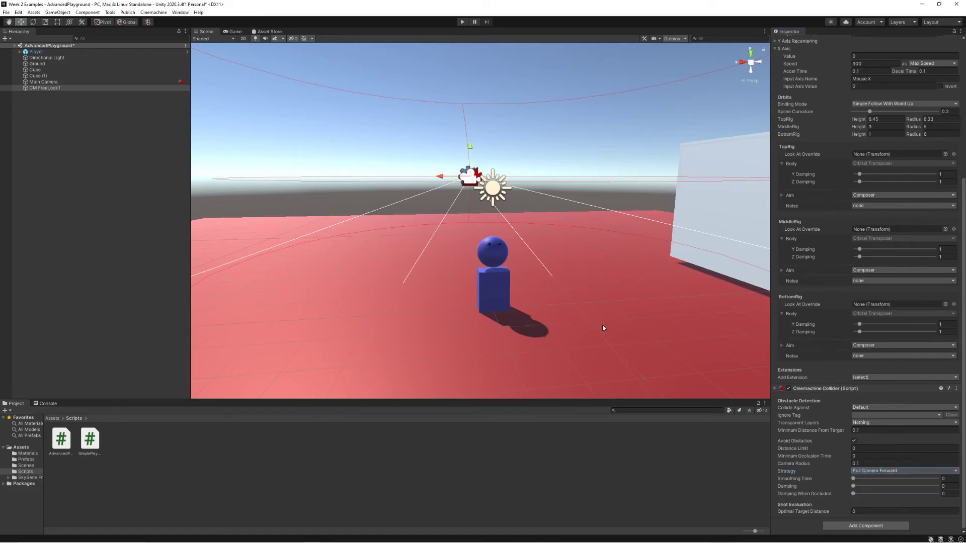
- Run the scene to test the Pull Camera Forward strategy near the obstacles, and stop it
{"action": "left_click", "coordinate": [603, 328]}
{"action": "left_click", "coordinate": [462, 22]}
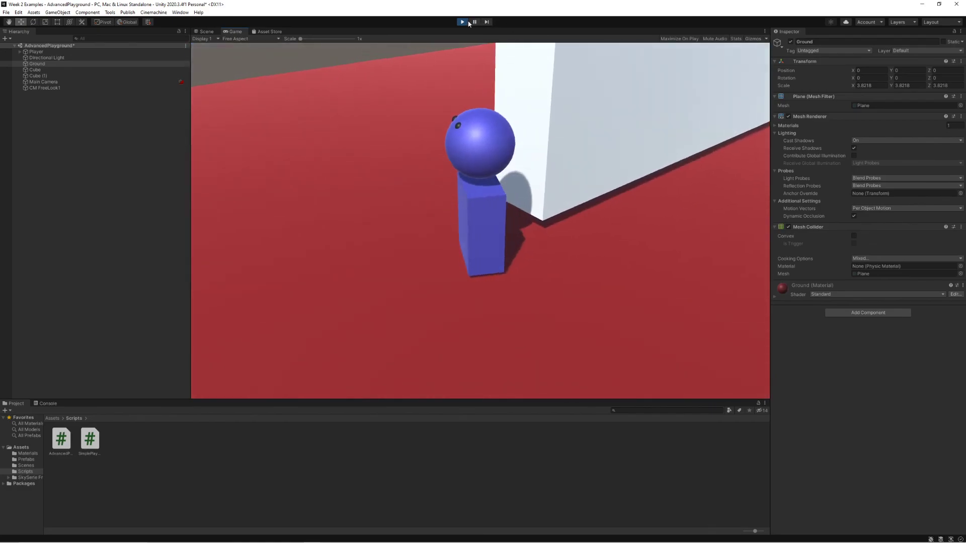
{"action": "key", "text": "ctrl+p"}
- Set CM FreeLook1's collider Smoothing Time to 0.423 and Damping to 1.91, and deselect the camera
{"action": "left_click", "coordinate": [111, 87]}
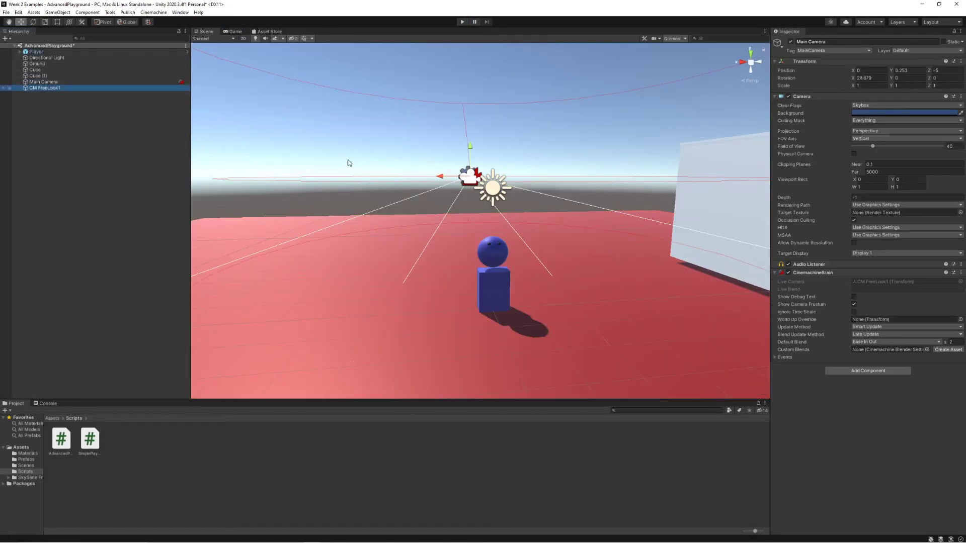
{"action": "scroll", "coordinate": [813, 373], "scroll_direction": "down", "scroll_amount": 15}
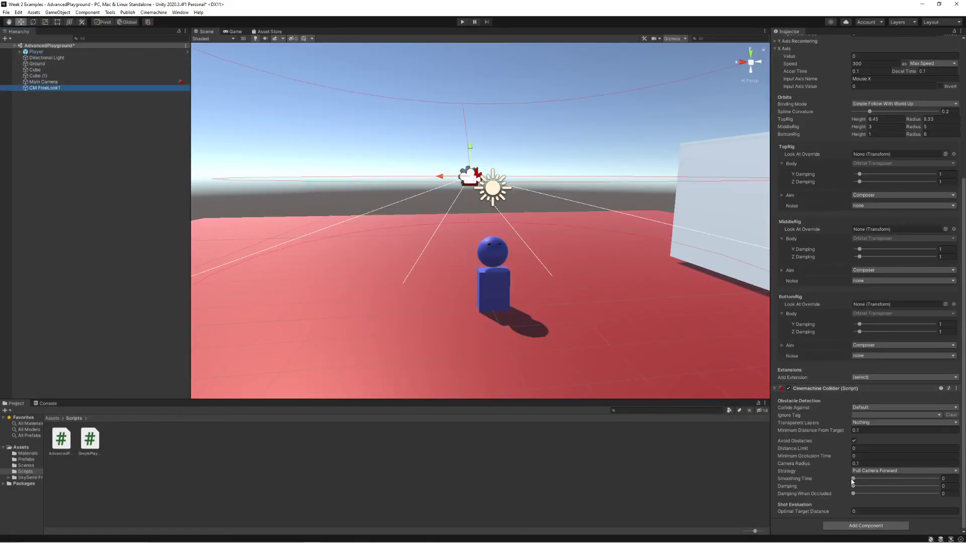
{"action": "left_click_drag", "start_coordinate": [854, 486], "coordinate": [870, 487]}
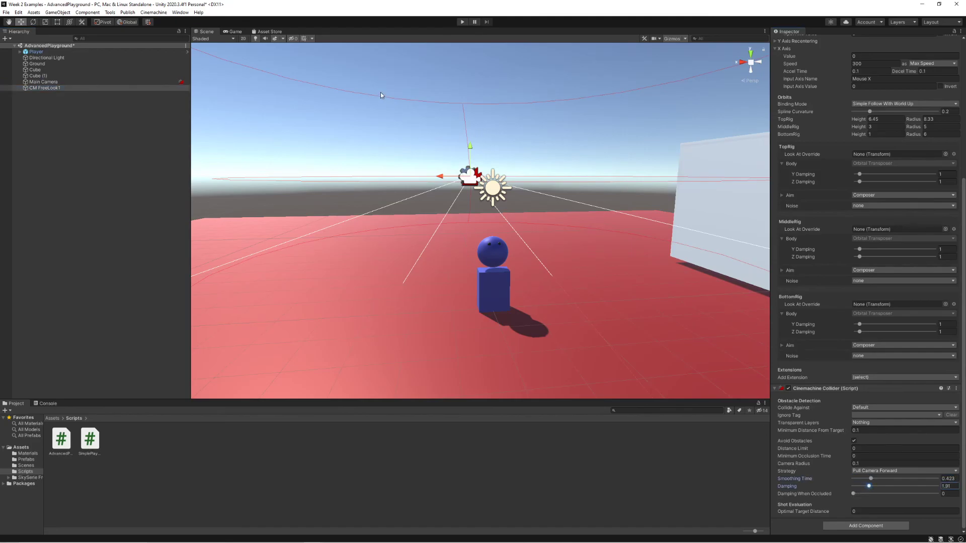
{"action": "left_click", "coordinate": [363, 116]}
{"action": "right_click_drag", "start_coordinate": [489, 143], "coordinate": [609, 201]}
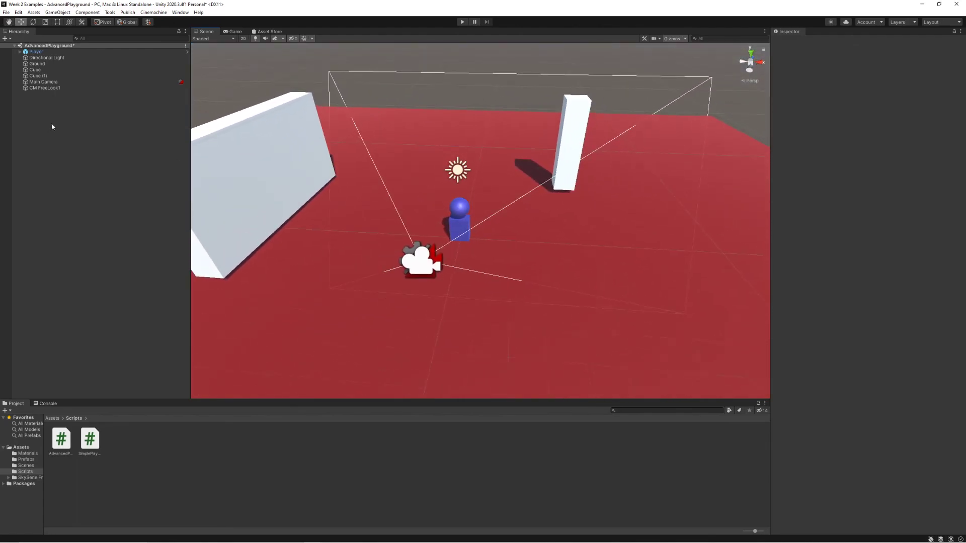
{"action": "left_click", "coordinate": [55, 82]}
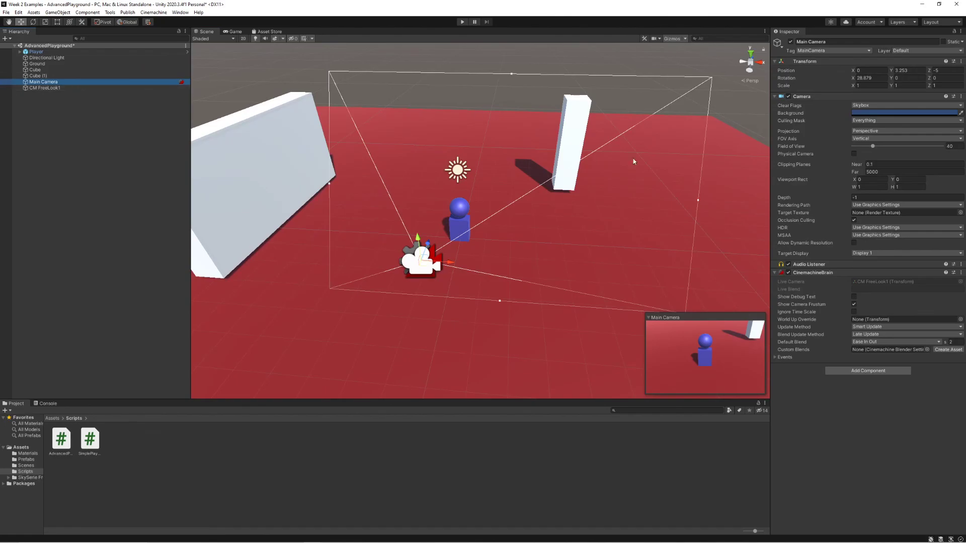
{"action": "left_click", "coordinate": [66, 88]}
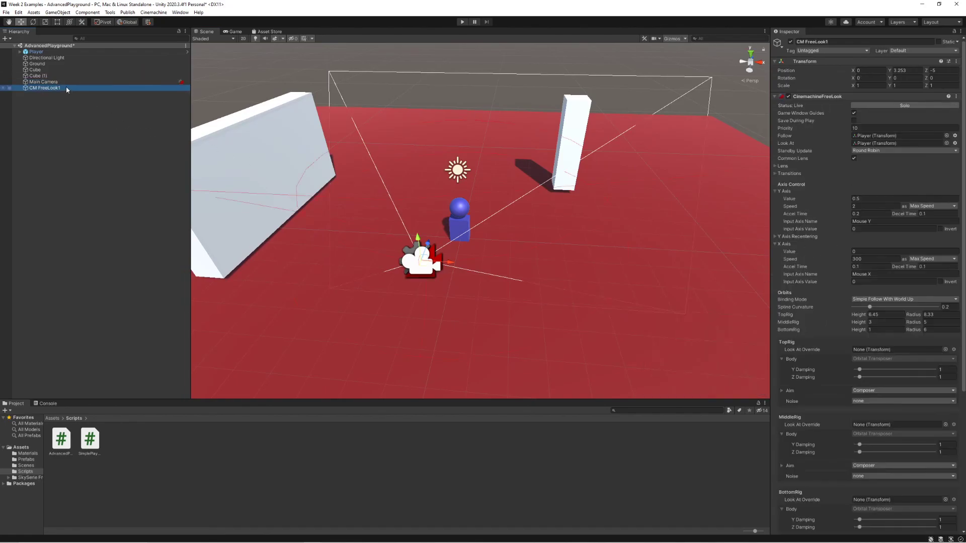
{"action": "left_click", "coordinate": [82, 172]}
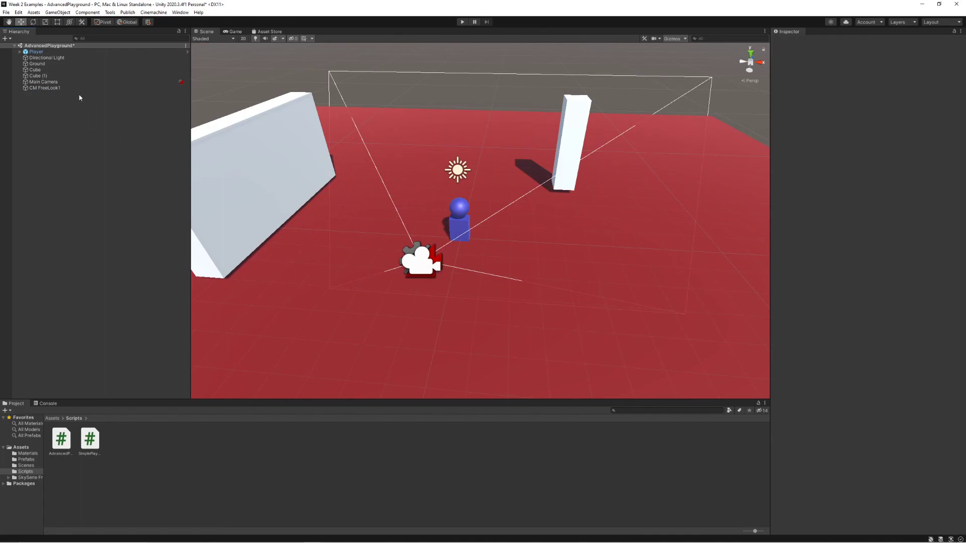
{"action": "left_click", "coordinate": [62, 53]}
{"action": "left_click", "coordinate": [88, 176]}
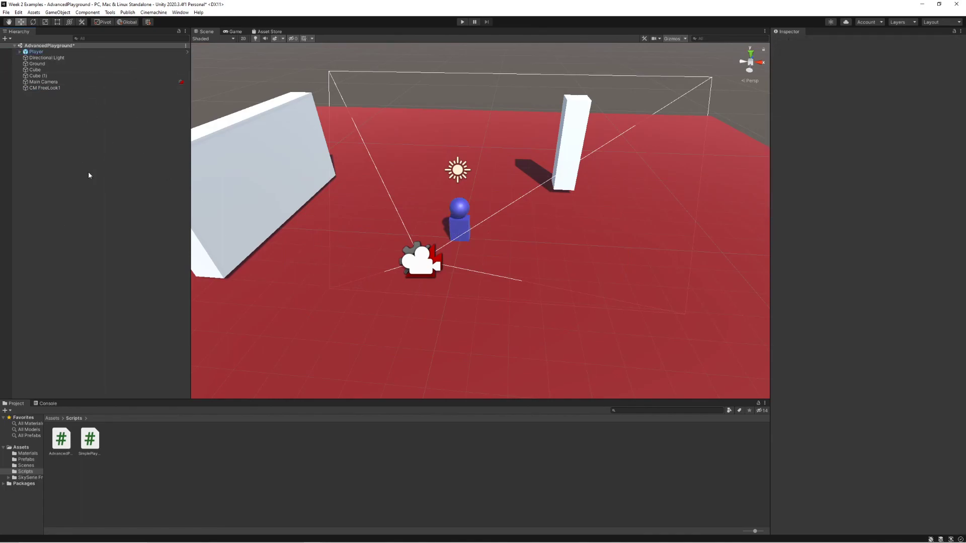